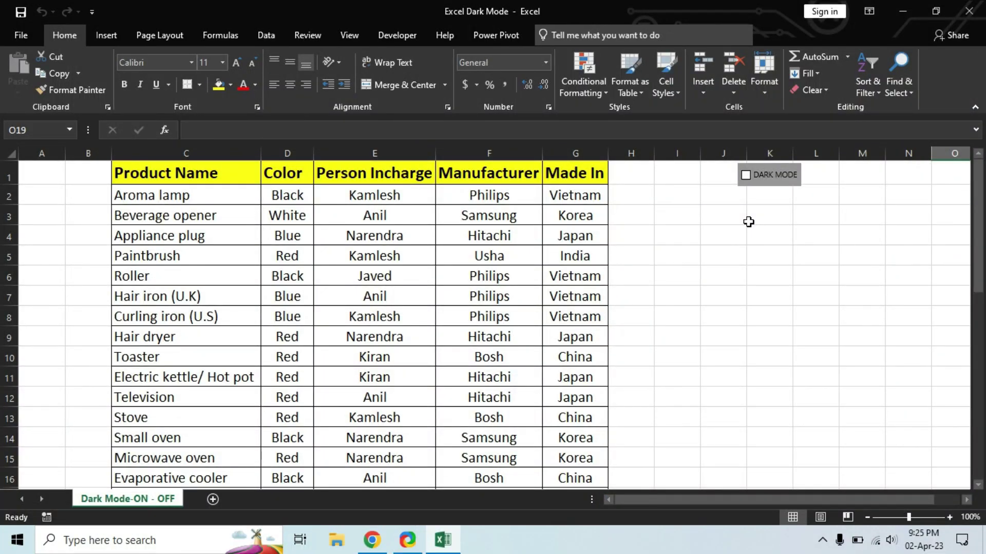
# Toggle the DARK MODE checkbox on and off twice, turning the sheet black and back.
pyautogui.click(747, 176)
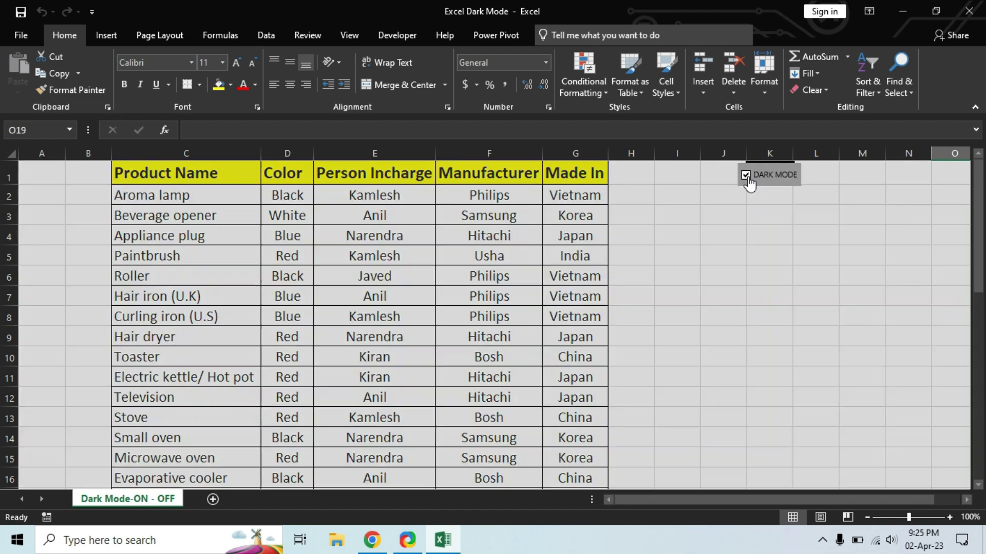
pyautogui.click(746, 176)
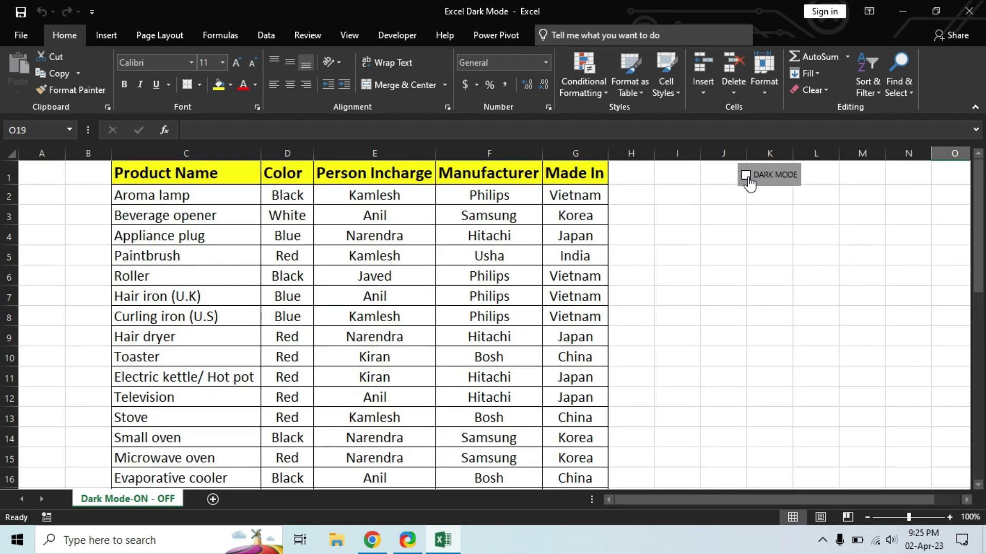
pyautogui.click(746, 176)
pyautogui.click(746, 175)
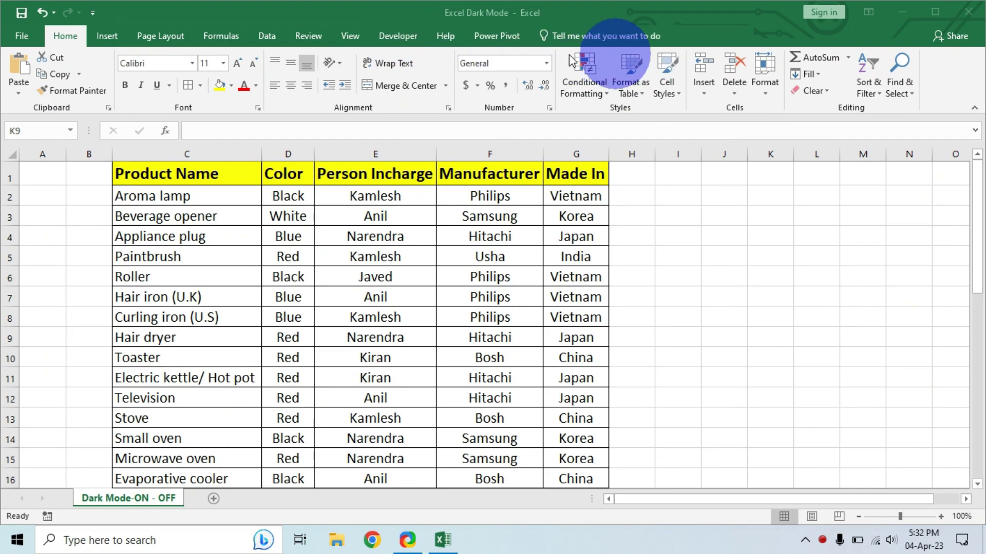
pyautogui.rightClick(690, 54)
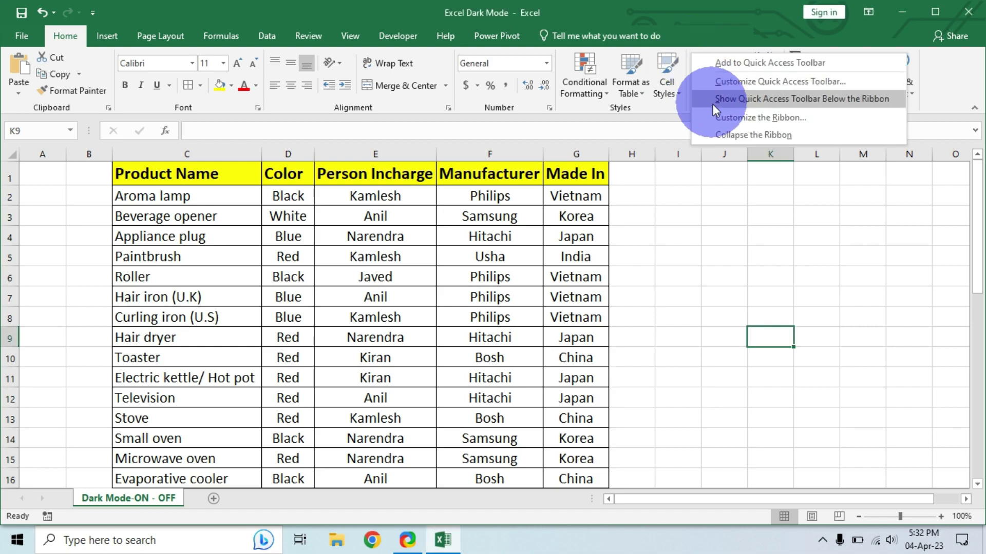
pyautogui.click(791, 118)
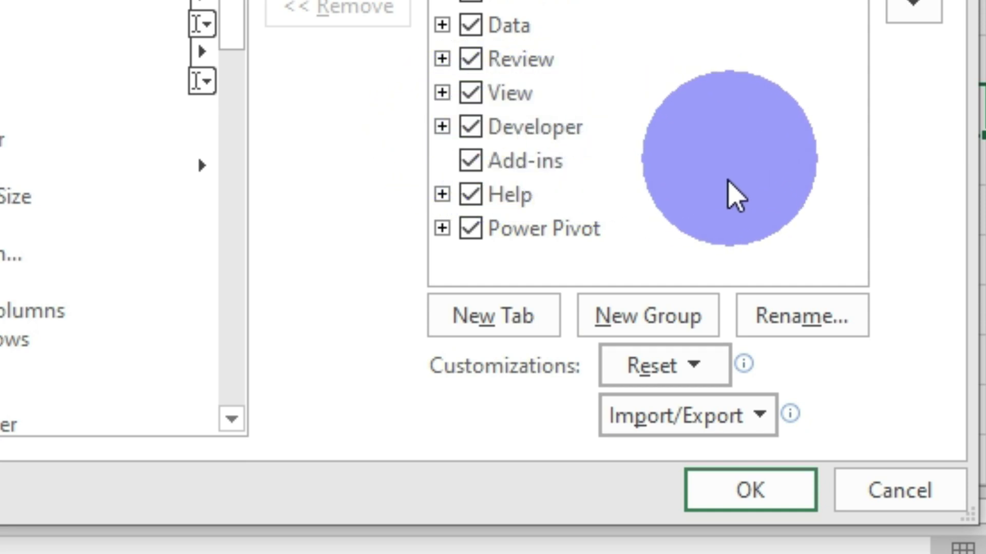
pyautogui.click(757, 493)
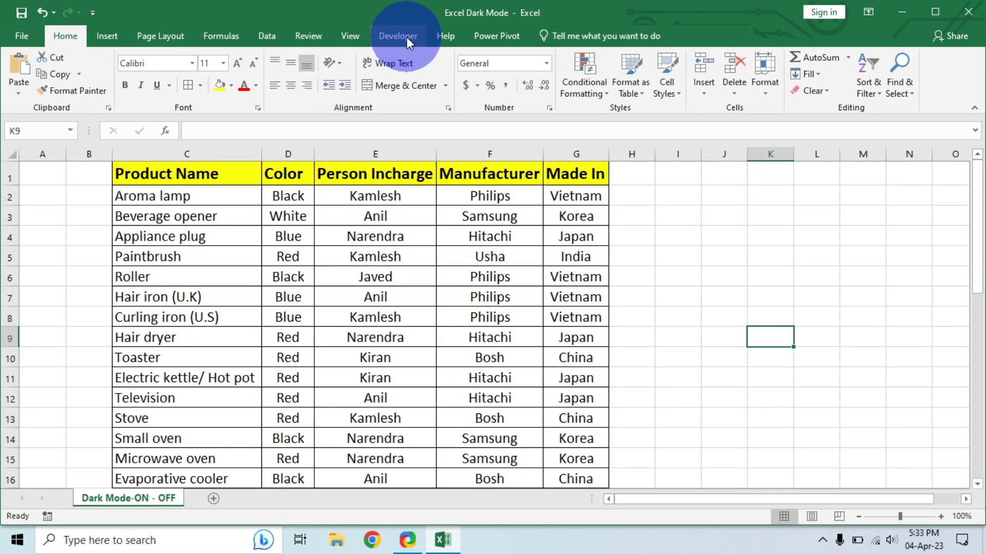
# Insert a Form Control check box from the Developer tab near cell K2.
pyautogui.click(406, 37)
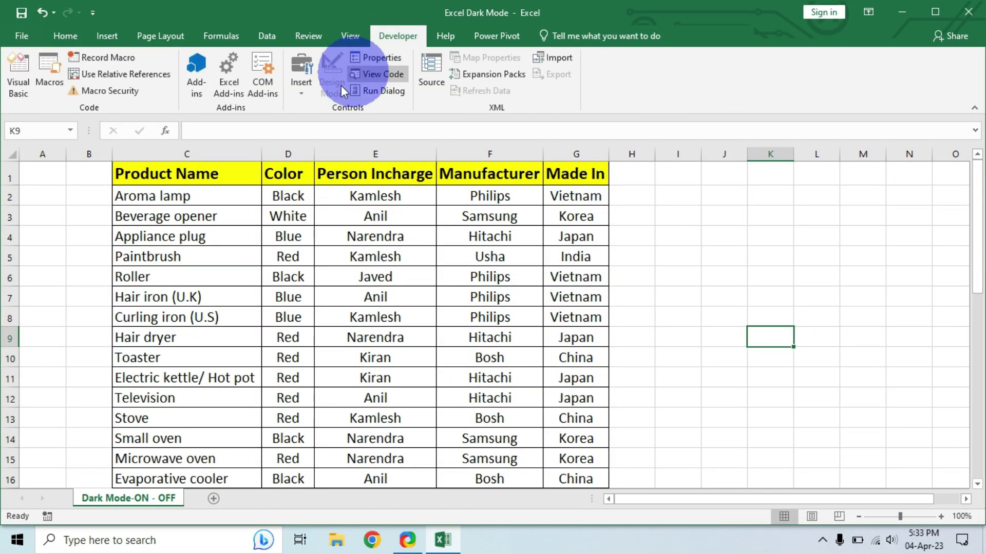
pyautogui.click(303, 94)
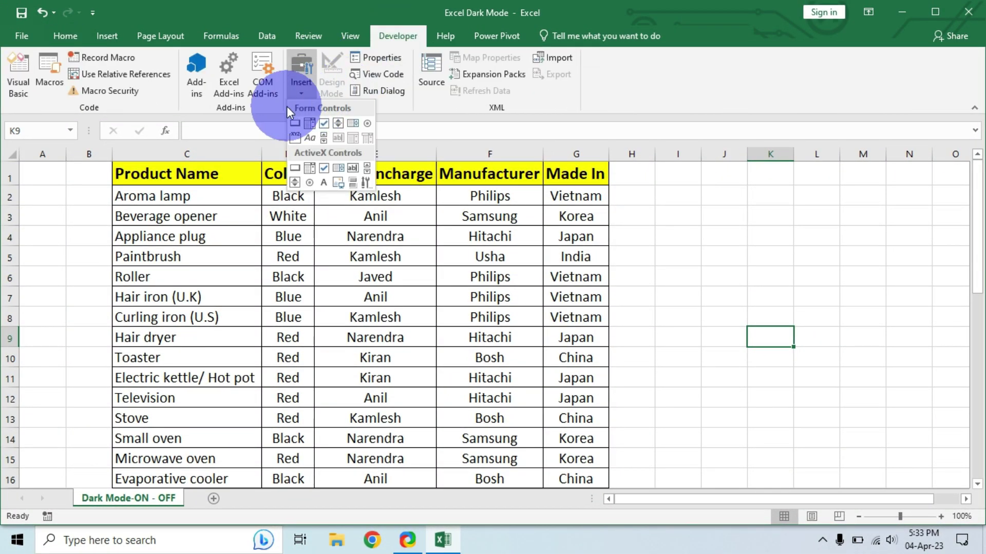
pyautogui.click(323, 125)
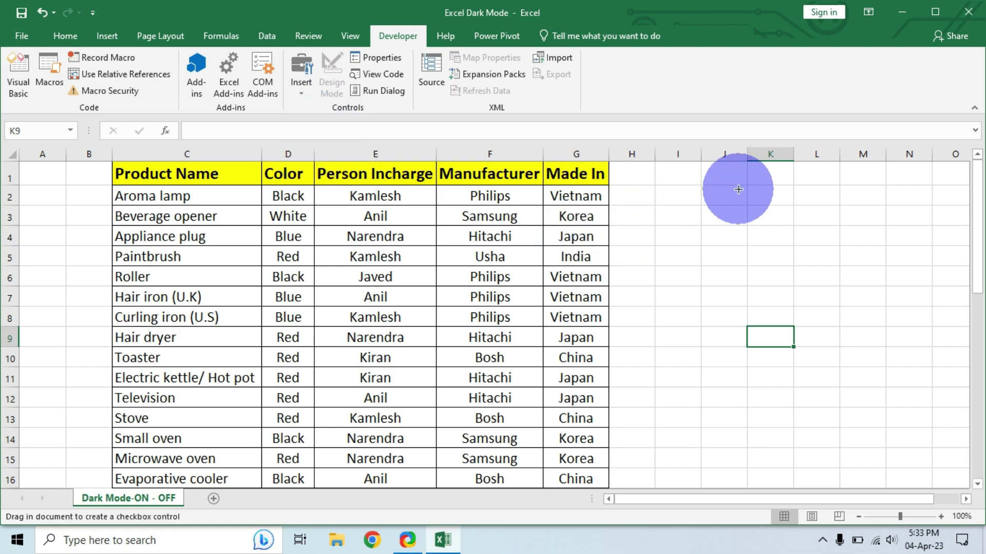
pyautogui.moveTo(716, 190)
pyautogui.mouseDown()
pyautogui.moveTo(738, 216)
pyautogui.moveTo(816, 220)
pyautogui.mouseUp()
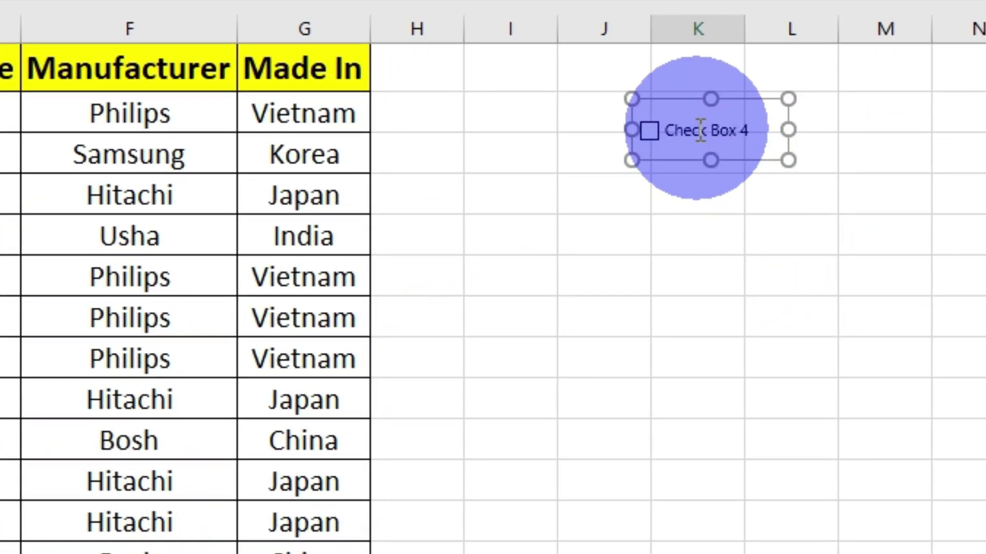
# Relabel the checkbox 'Dark-Mode' and resize it to fit the caption.
pyautogui.rightClick(701, 131)
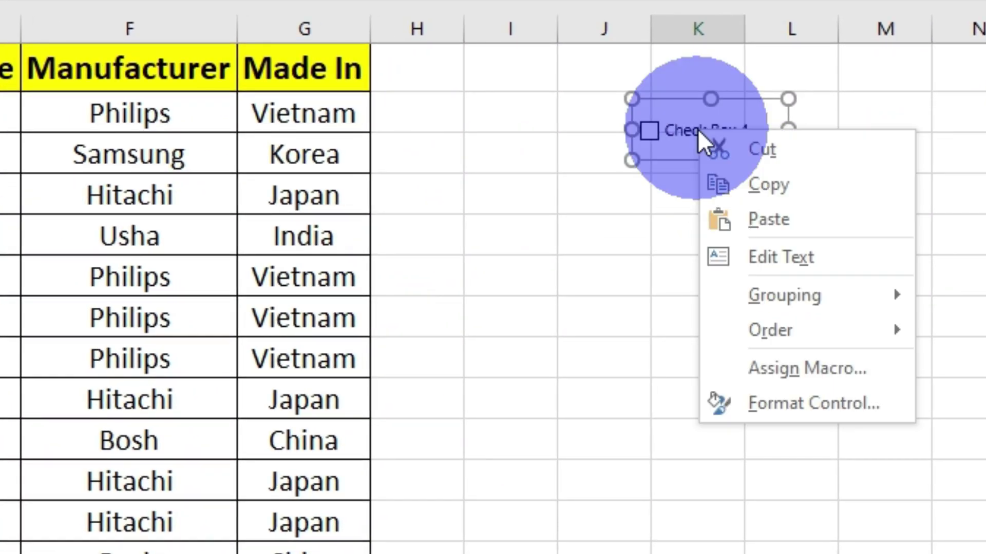
pyautogui.click(802, 268)
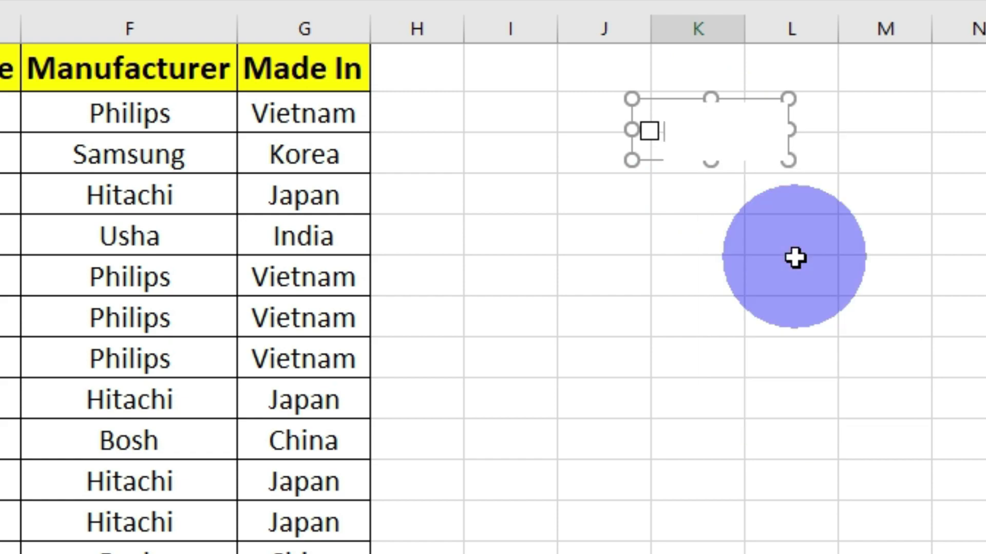
pyautogui.click(709, 129)
pyautogui.write('Dark-Mode')
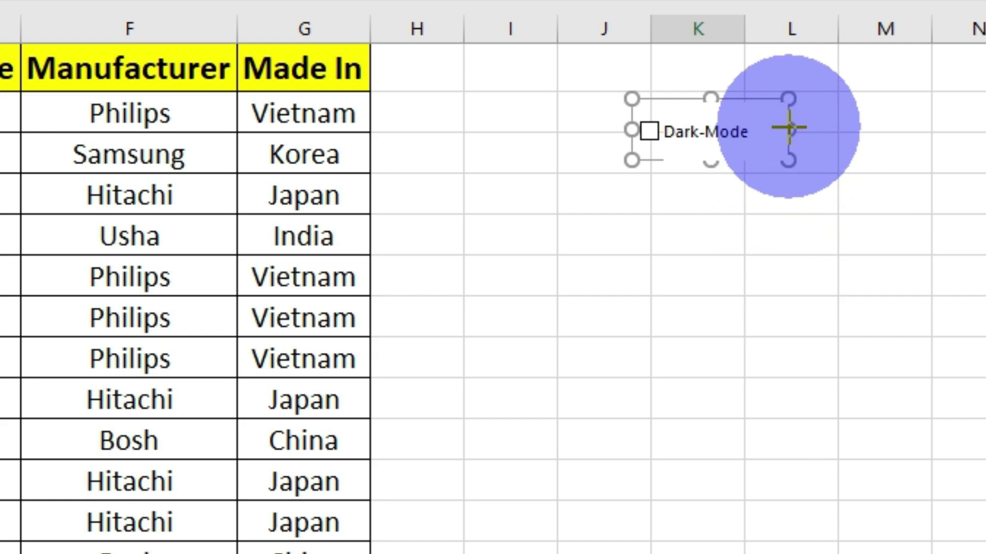
pyautogui.moveTo(791, 129); pyautogui.dragTo(762, 135)
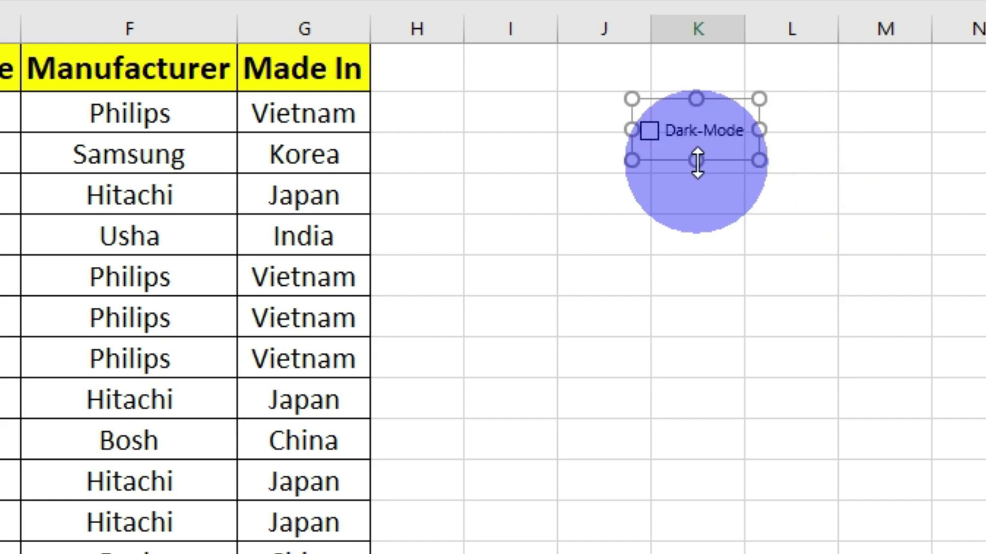
pyautogui.moveTo(699, 154); pyautogui.dragTo(700, 154)
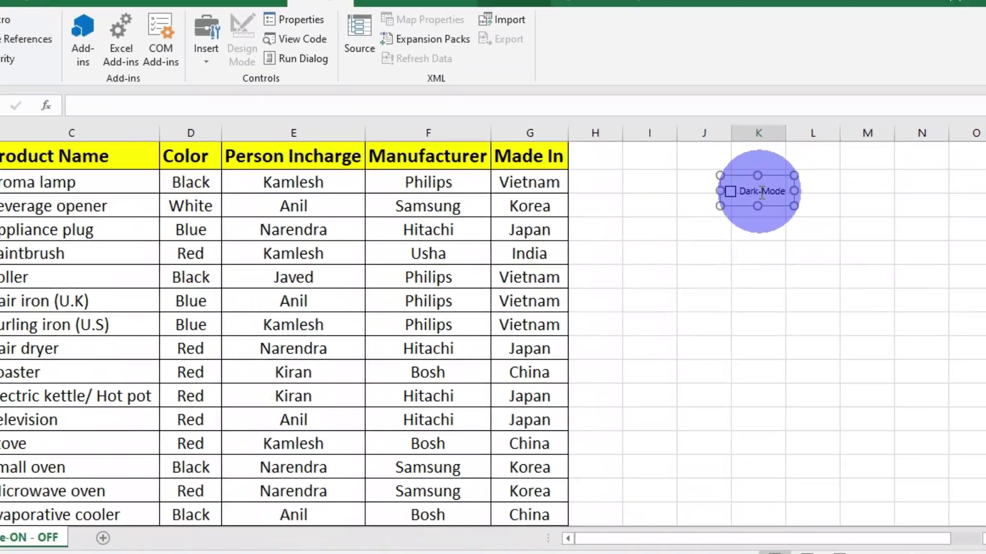
# Set the Dark-Mode checkbox's fill colour to Gray in Format Control's Colors and Lines.
pyautogui.rightClick(771, 204)
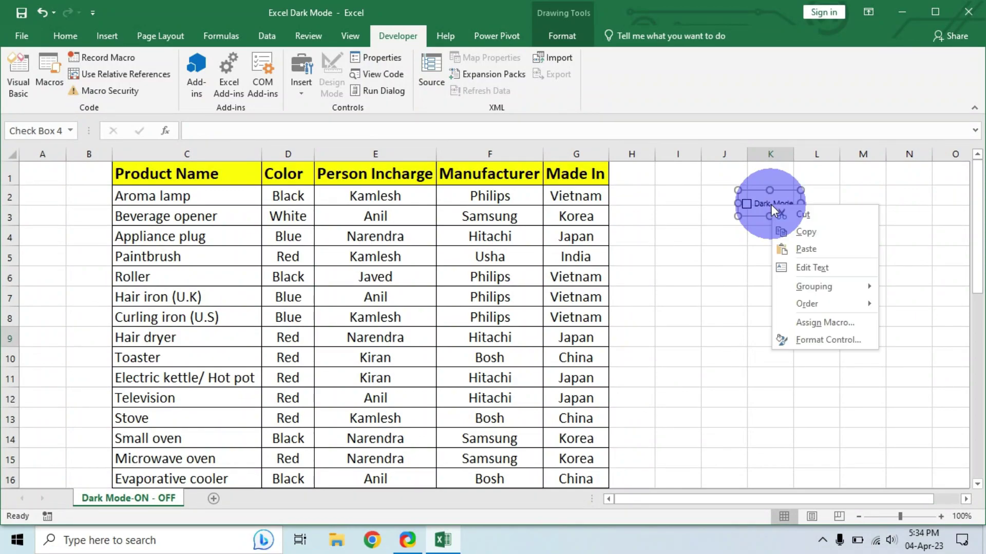
pyautogui.click(838, 340)
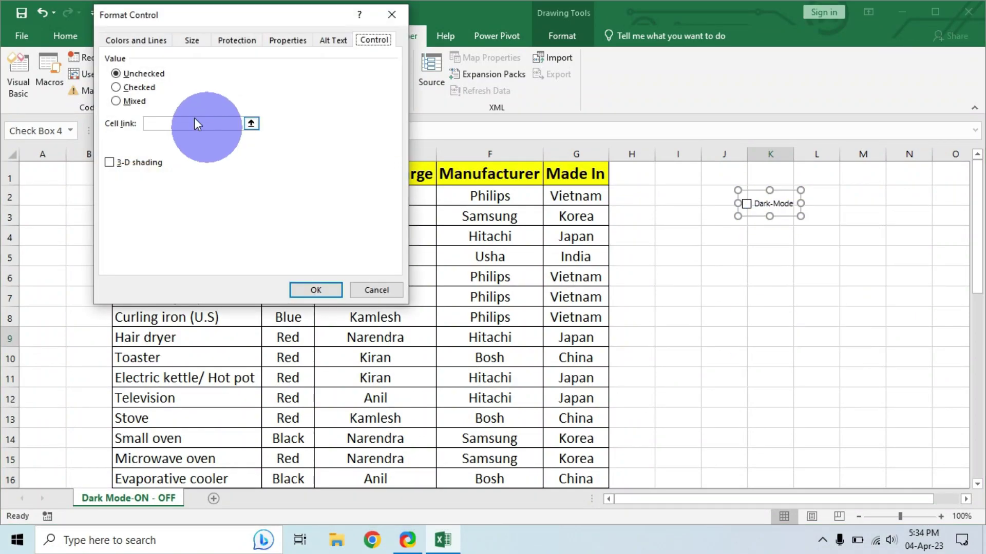
pyautogui.click(140, 40)
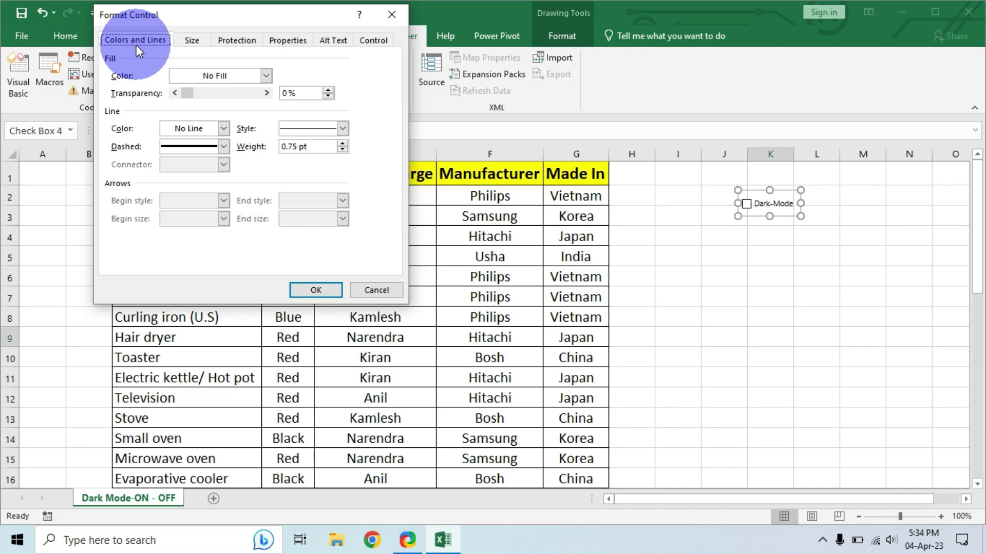
pyautogui.click(266, 76)
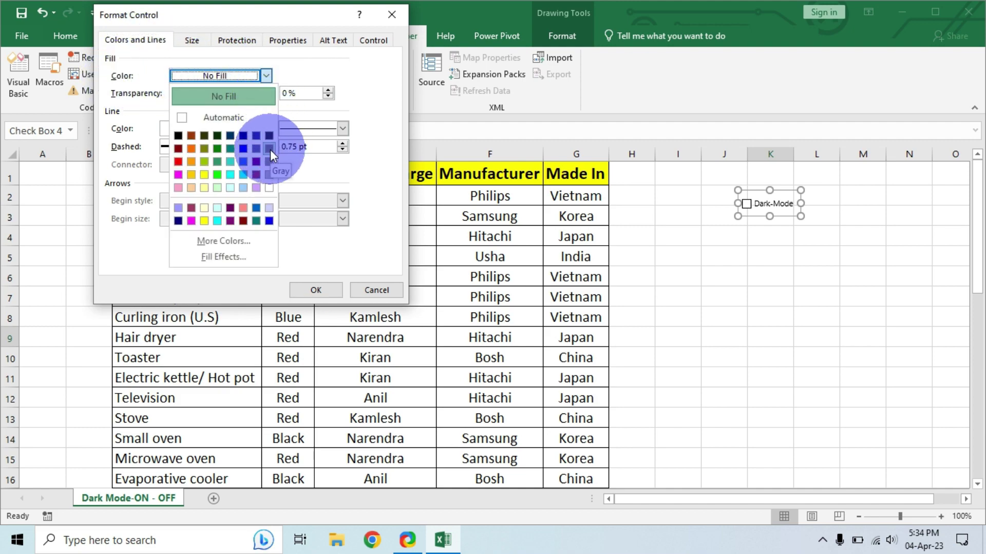
pyautogui.click(269, 149)
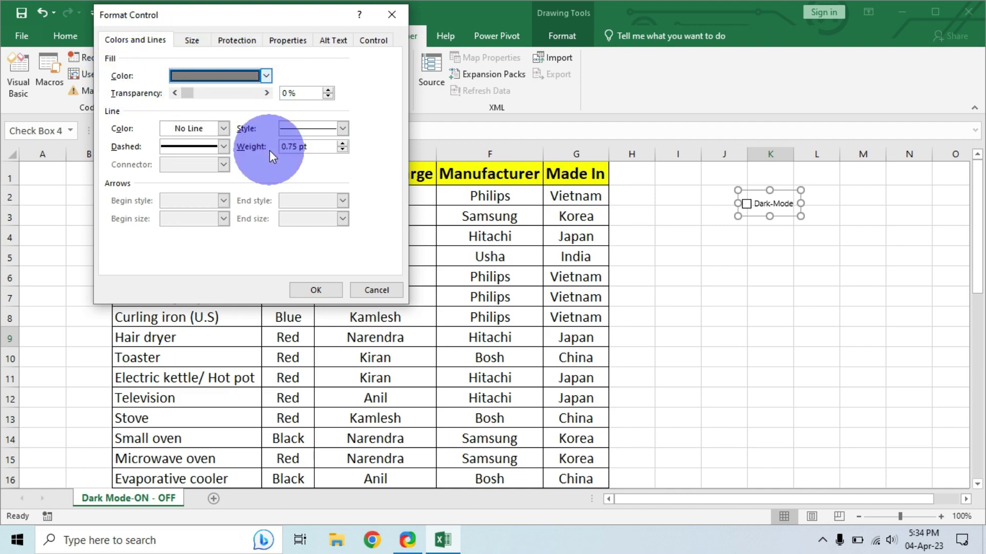
pyautogui.click(328, 291)
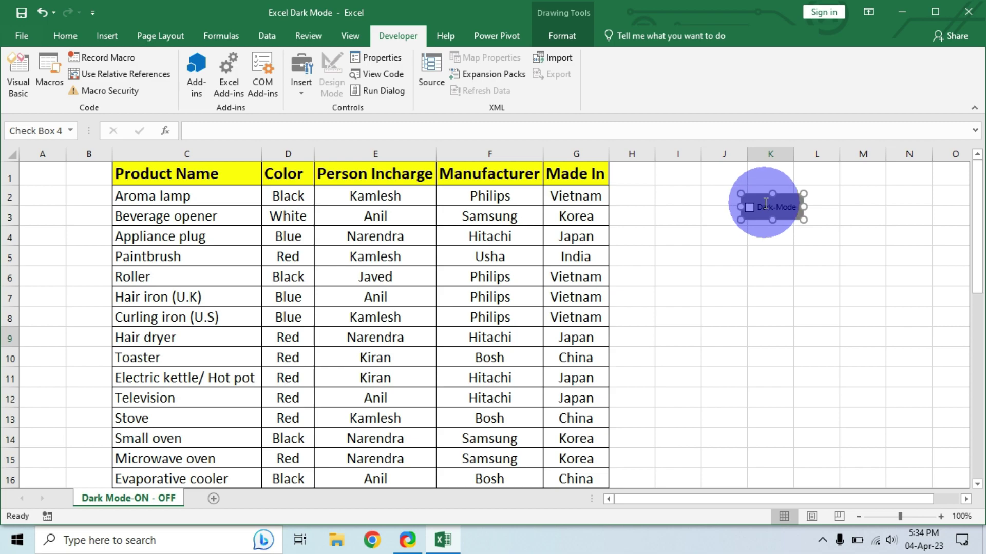
# Set the checkbox's cell link to $K$1 on the Control tab.
pyautogui.rightClick(765, 202)
pyautogui.click(805, 338)
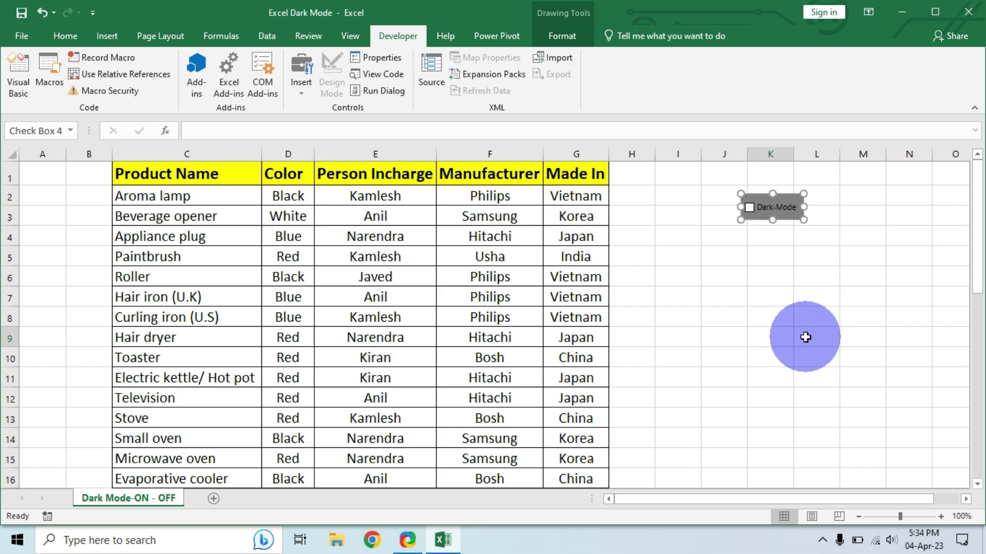
pyautogui.click(375, 42)
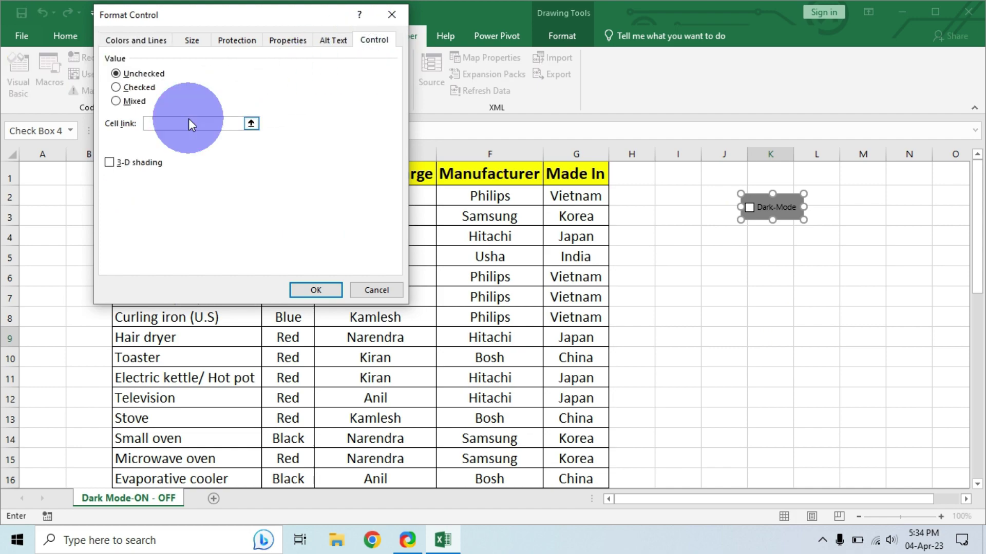
pyautogui.click(777, 170)
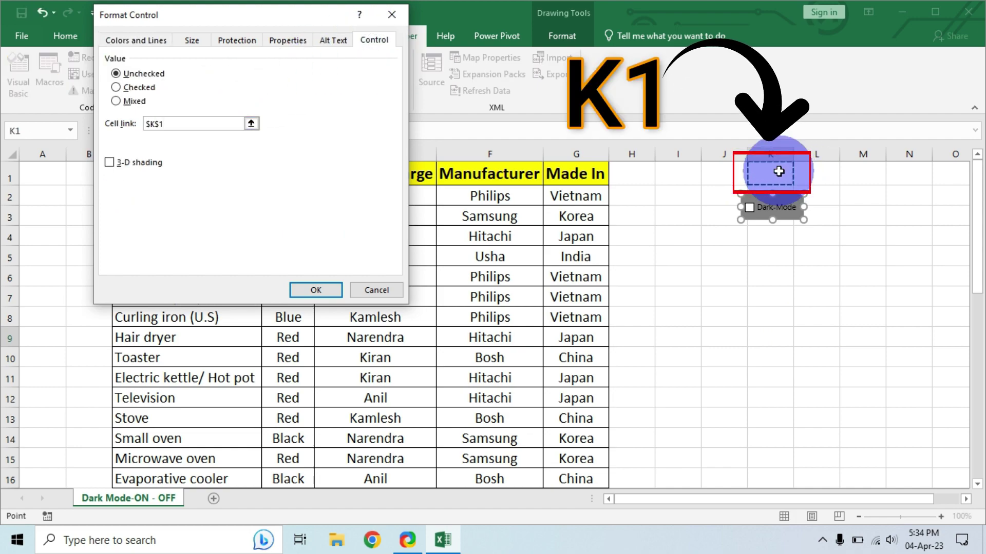
pyautogui.click(318, 290)
# Tick and untick the checkbox to confirm K1 switches TRUE then FALSE.
pyautogui.click(771, 249)
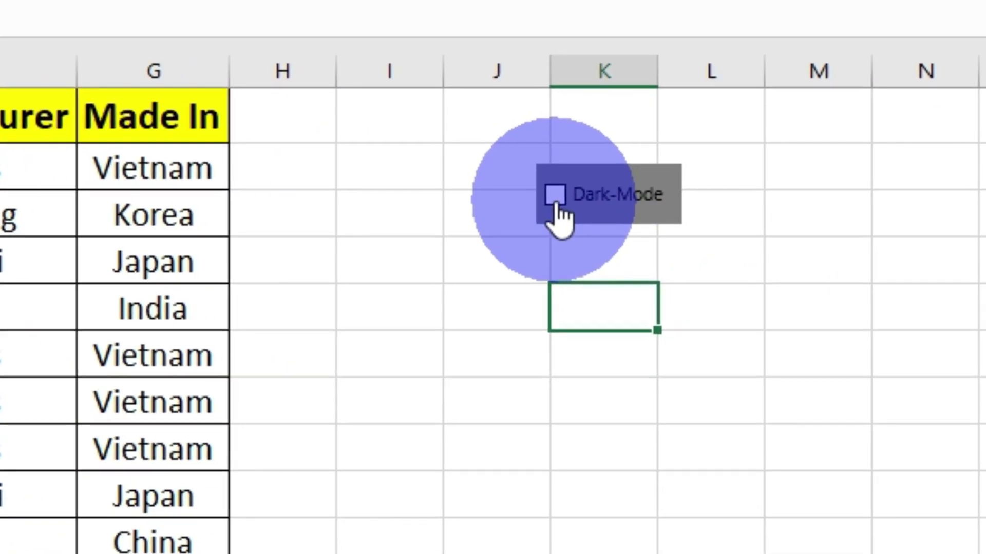
pyautogui.click(572, 200)
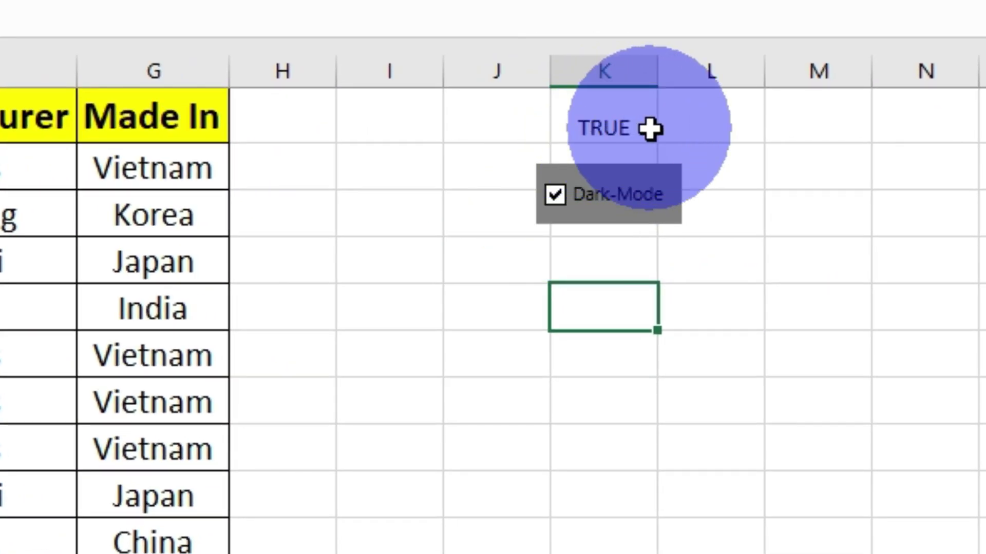
pyautogui.click(560, 201)
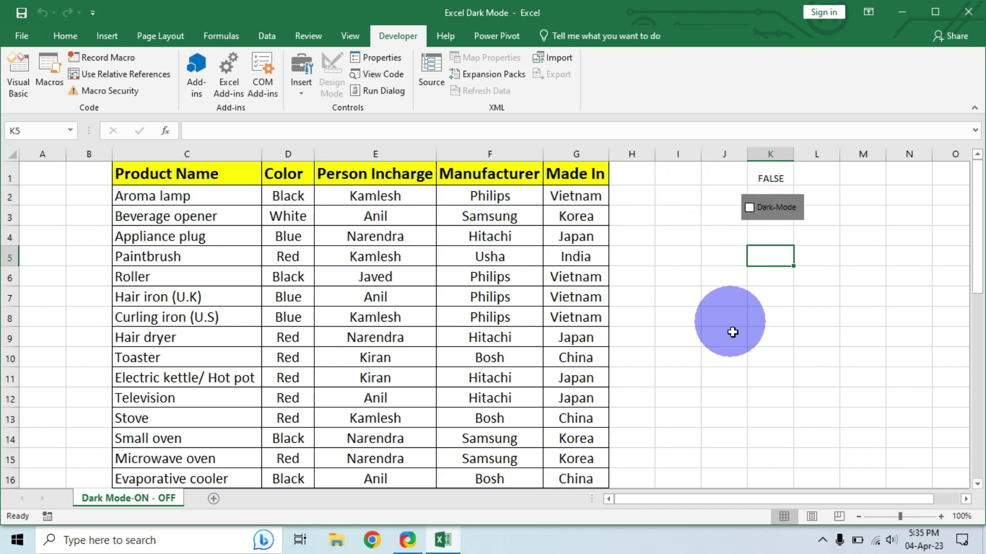
# Select the entire sheet and switch to the Home tab.
pyautogui.scroll(-2, 732, 339)
pyautogui.scroll(-4, 729, 351)
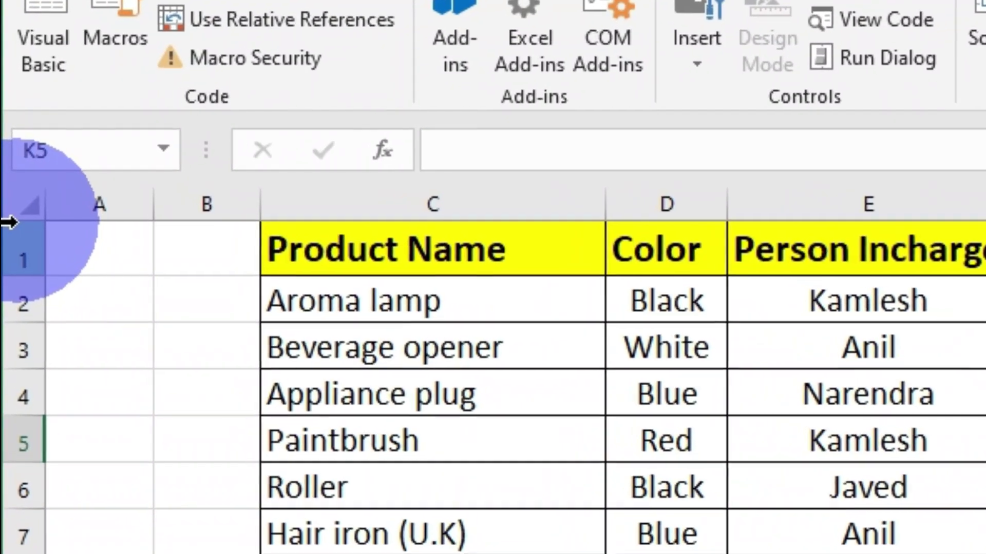
pyautogui.click(24, 201)
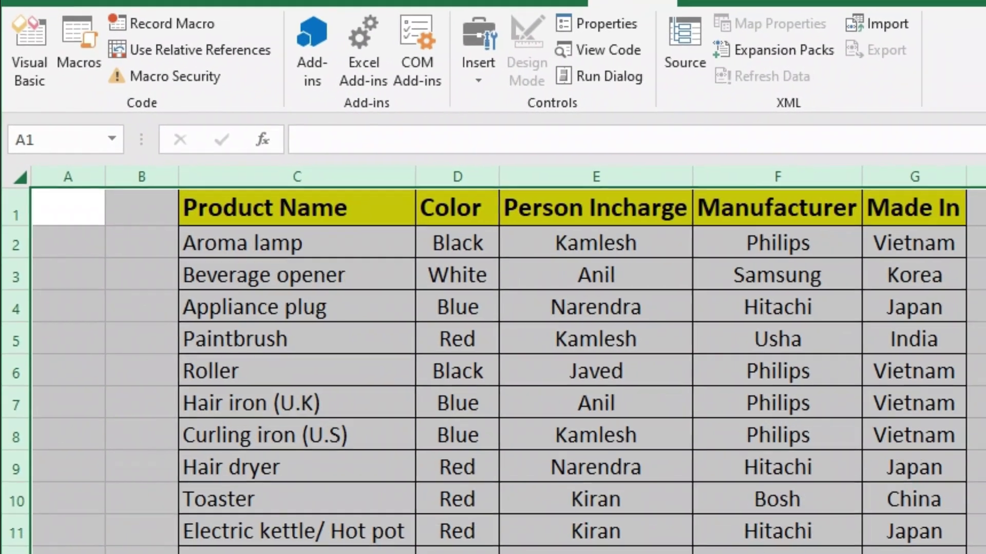
pyautogui.scroll(-5, 493, 349)
pyautogui.scroll(-1, 976, 452)
pyautogui.scroll(6, 821, 379)
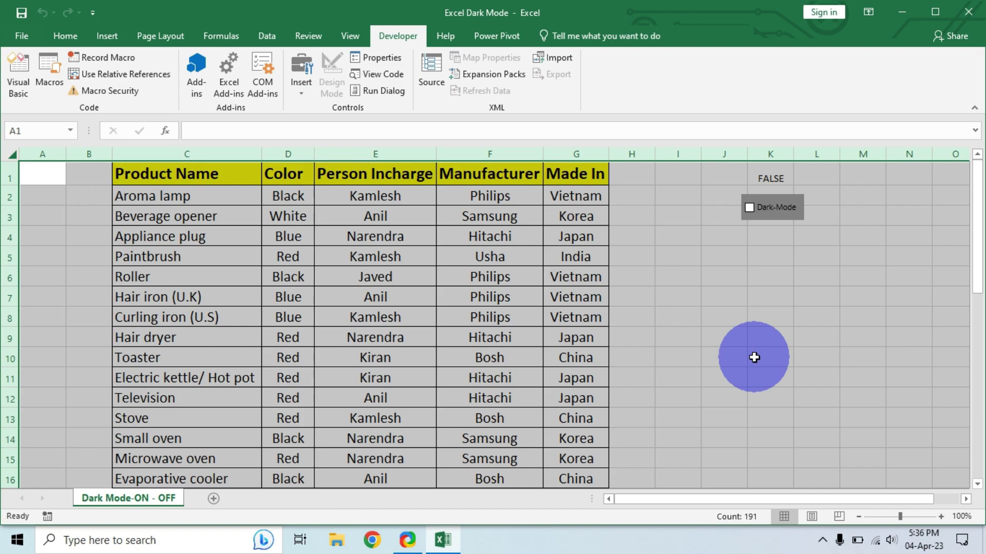
pyautogui.click(64, 41)
# Create a new formula-based conditional formatting rule with the formula =$K$1.
pyautogui.click(606, 95)
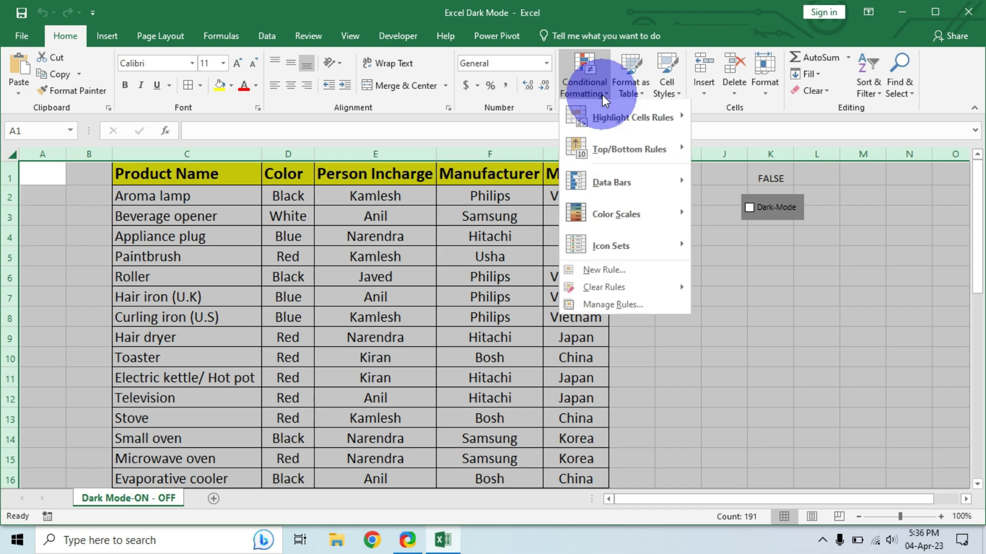
pyautogui.click(616, 272)
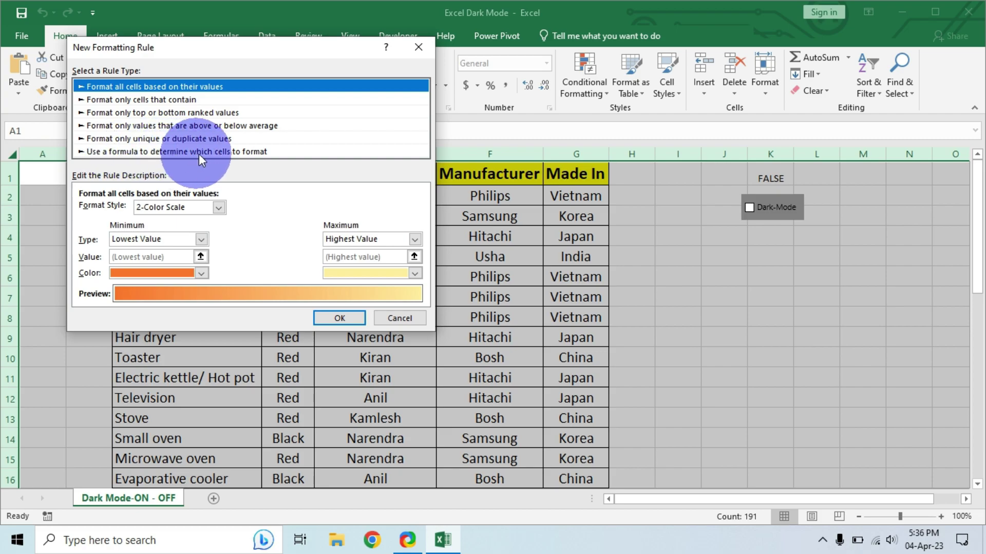
pyautogui.click(252, 152)
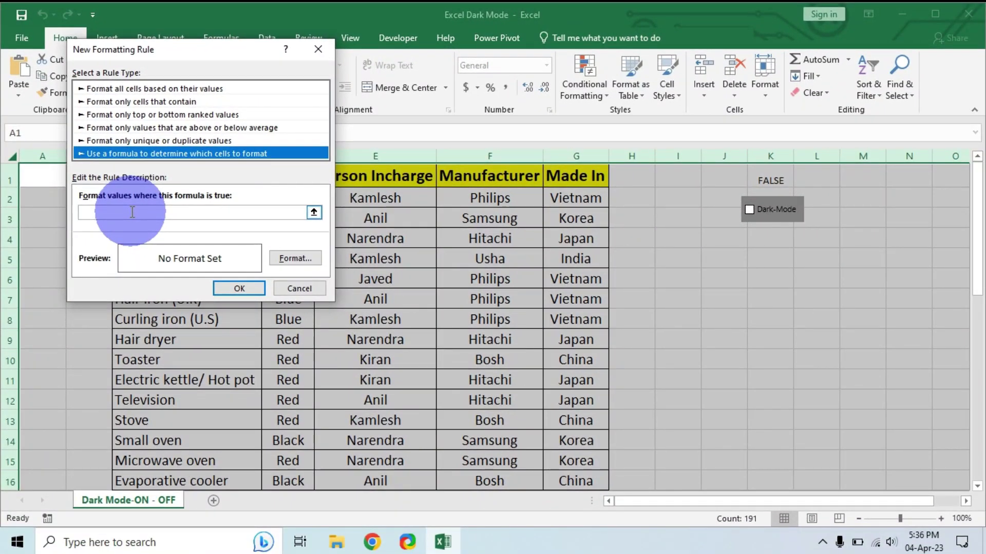
pyautogui.click(133, 212)
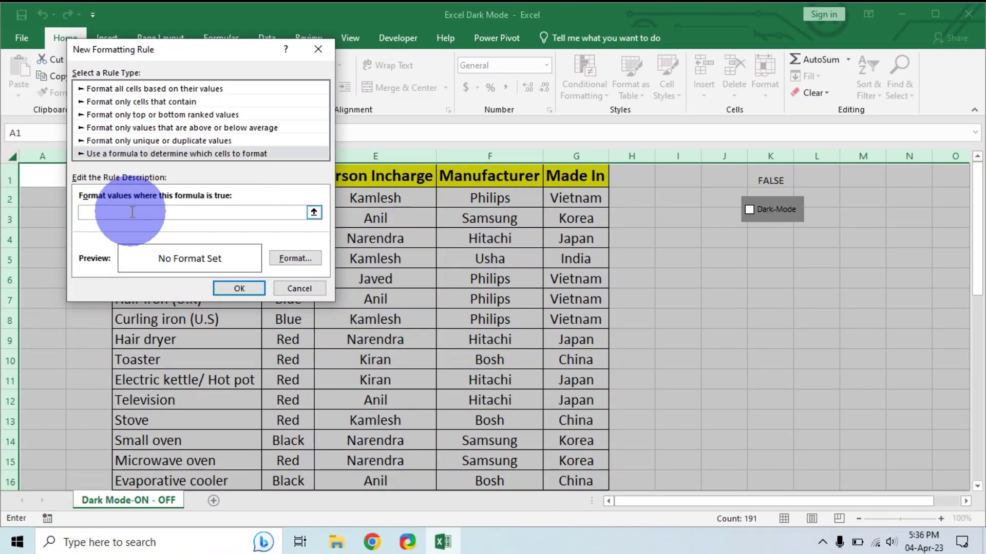
pyautogui.click(772, 181)
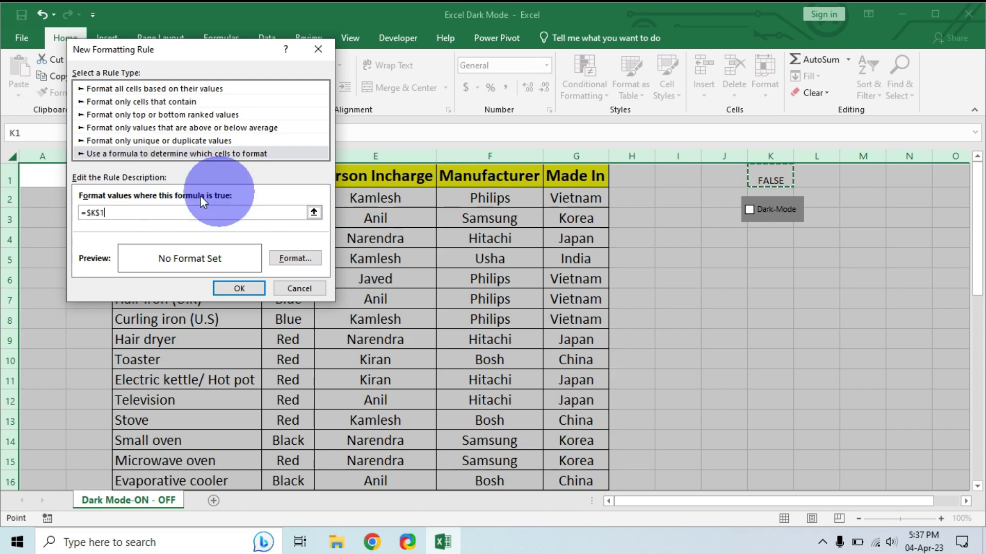
# Set the rule's format to a black cell fill with white font colour.
pyautogui.click(292, 259)
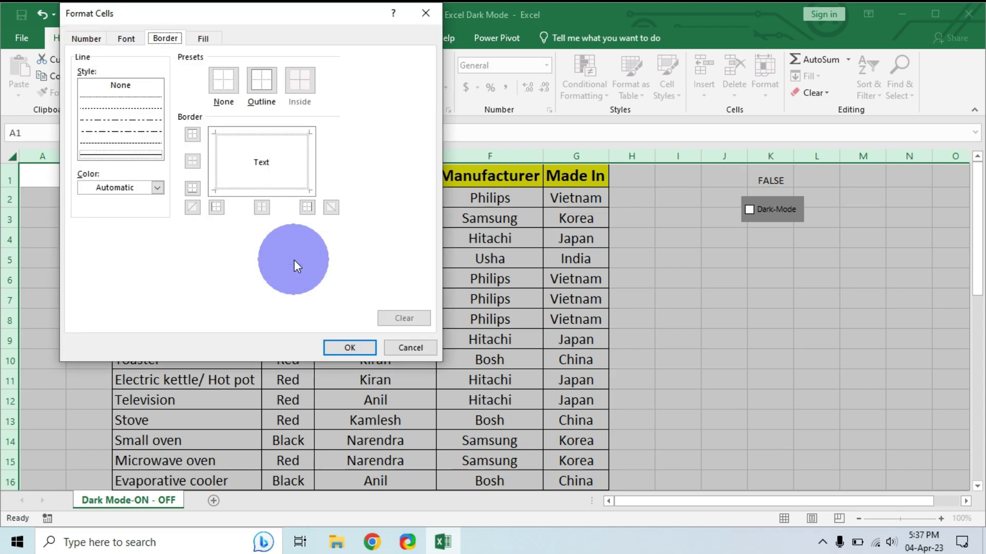
pyautogui.click(211, 38)
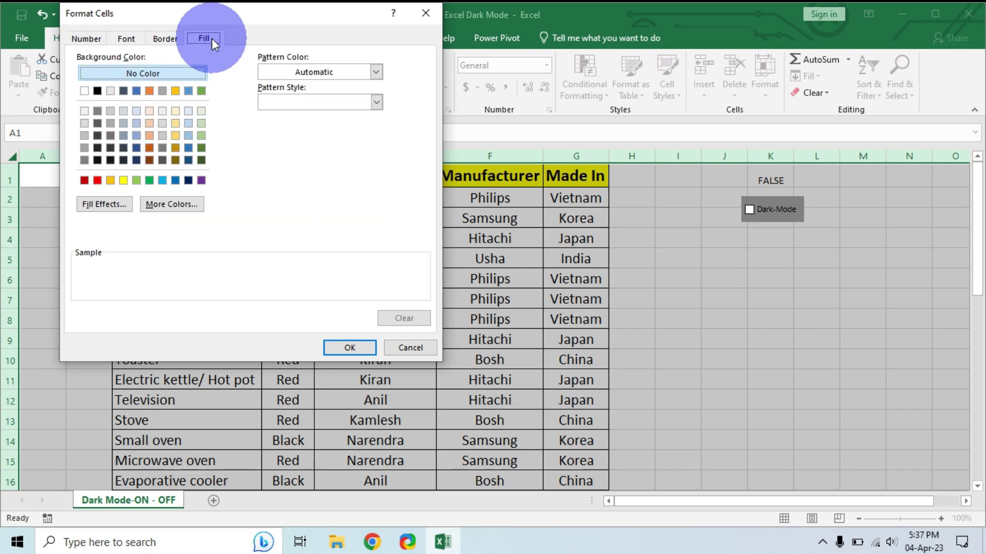
pyautogui.click(97, 91)
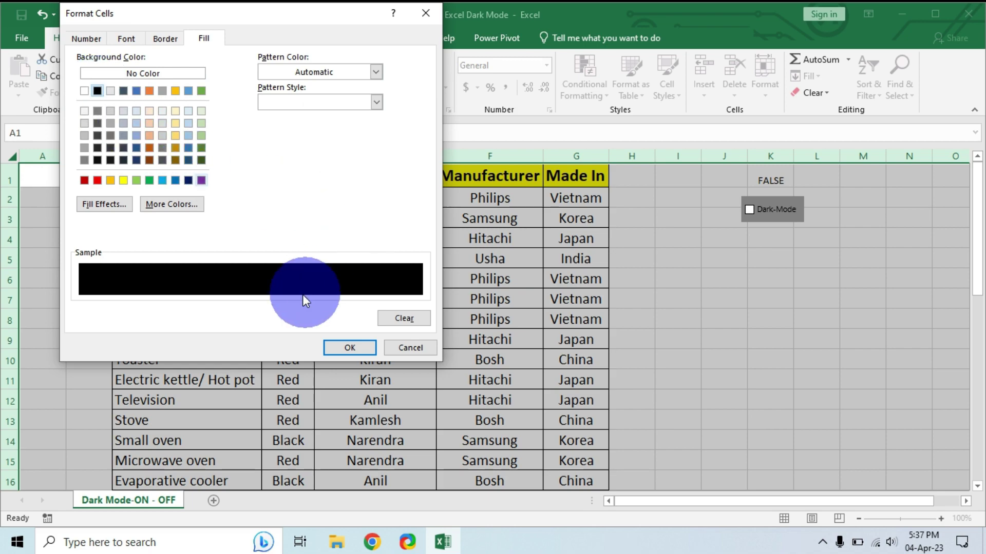
pyautogui.click(131, 42)
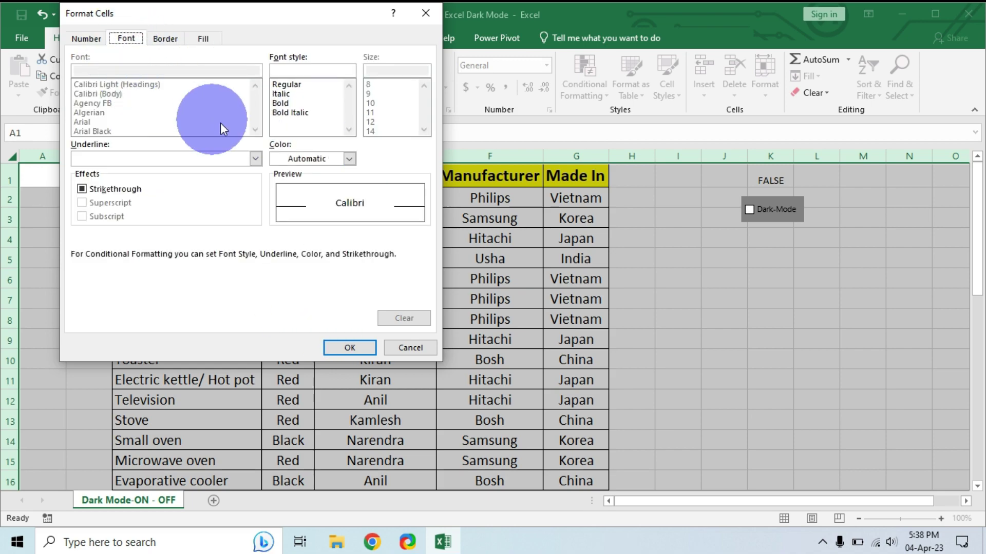
pyautogui.click(351, 159)
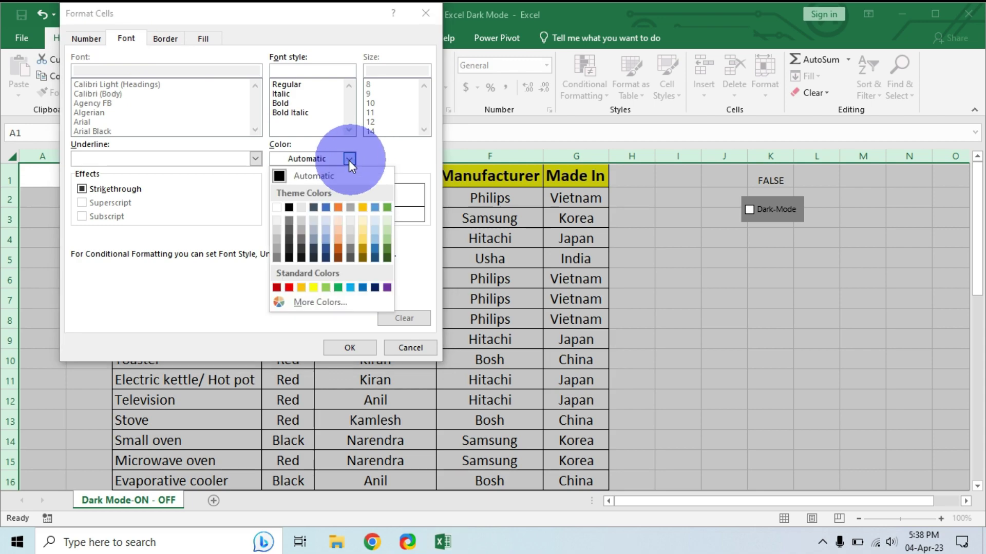
pyautogui.click(276, 210)
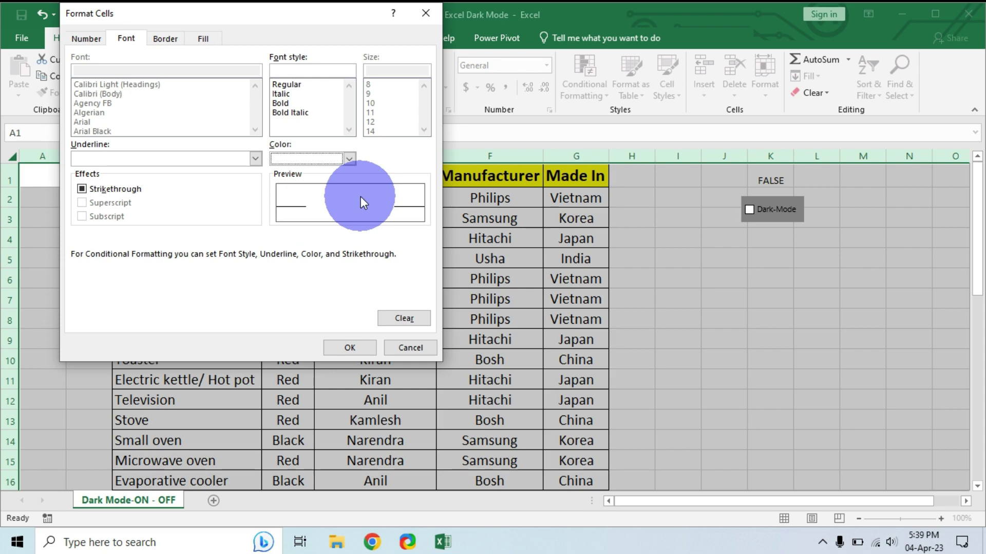
pyautogui.click(352, 347)
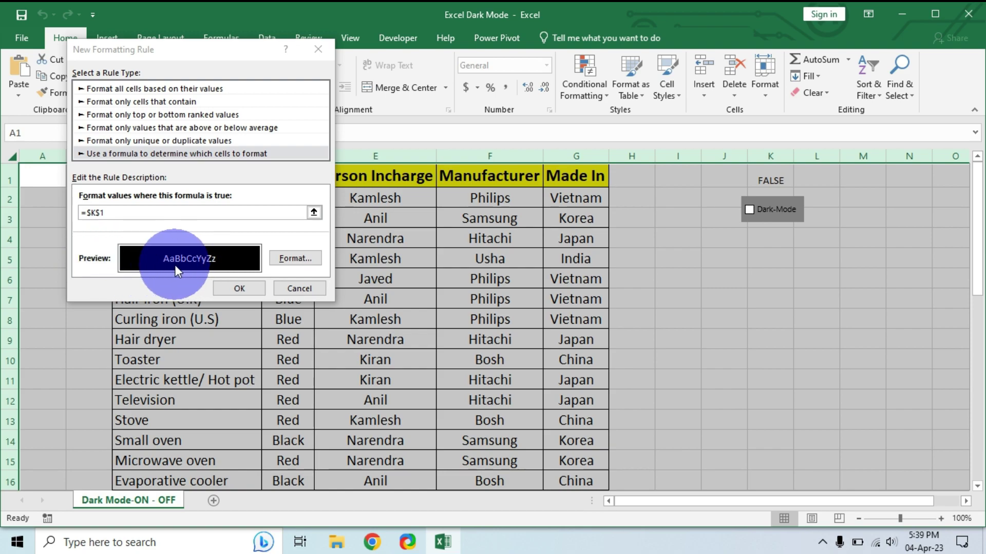
# Save the dark-mode rule and tick Dark-Mode, turning the sheet black.
pyautogui.click(244, 286)
pyautogui.click(770, 278)
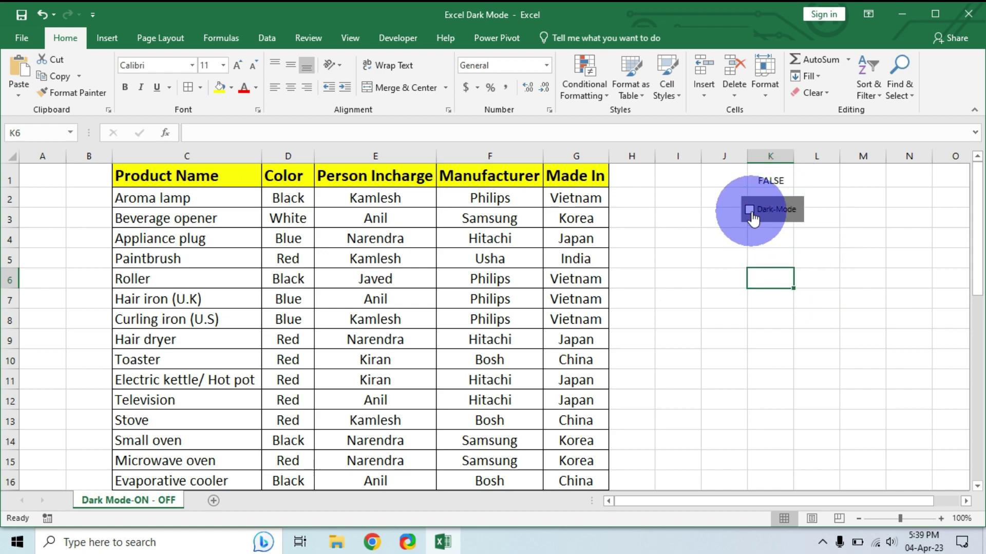
pyautogui.click(750, 211)
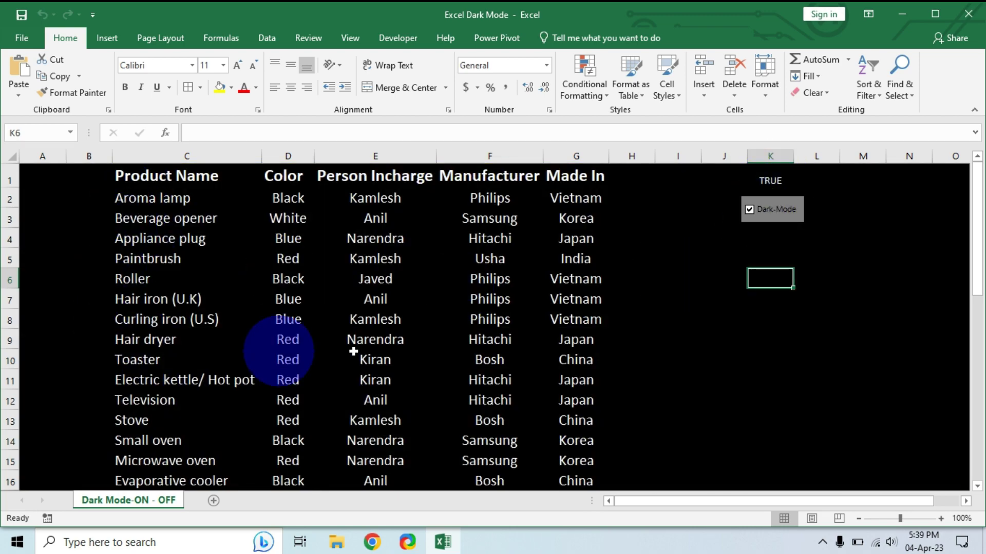
# Toggle Dark-Mode repeatedly to test the rule, leaving it ticked.
pyautogui.click(750, 210)
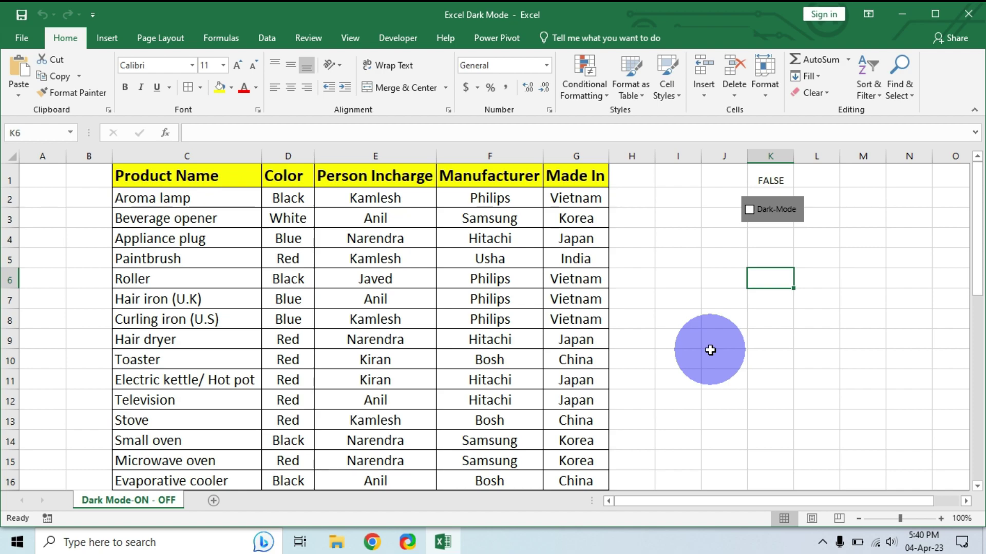
pyautogui.click(750, 209)
pyautogui.click(749, 210)
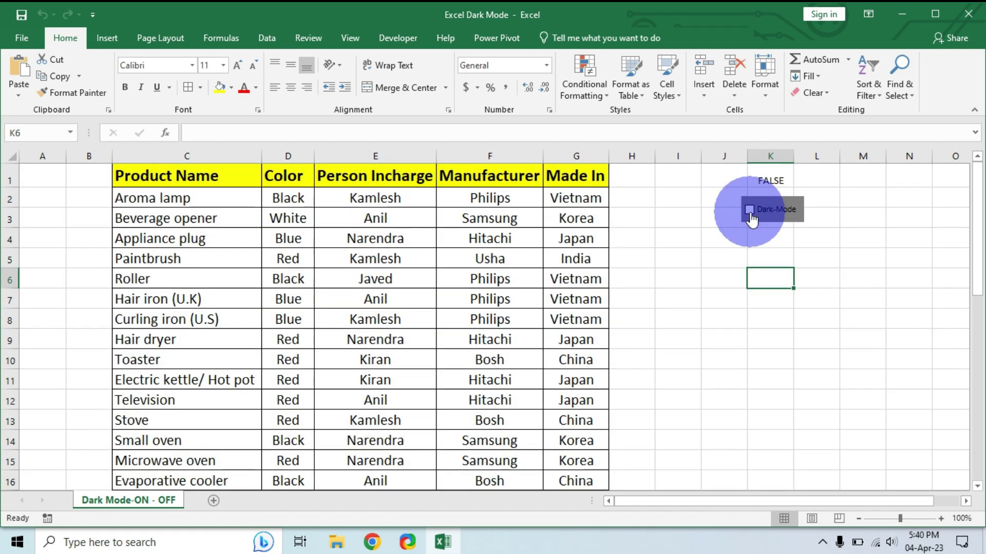
pyautogui.click(749, 209)
pyautogui.click(750, 210)
pyautogui.click(749, 209)
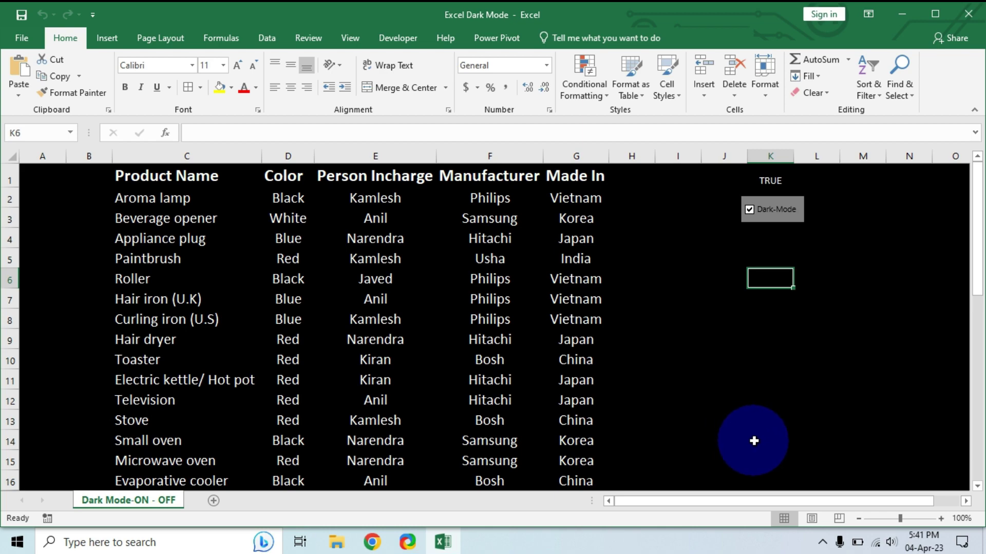
# Select several ranges on the dark sheet, then untick Dark-Mode so K1 reads FALSE.
pyautogui.moveTo(89, 177); pyautogui.dragTo(88, 360)
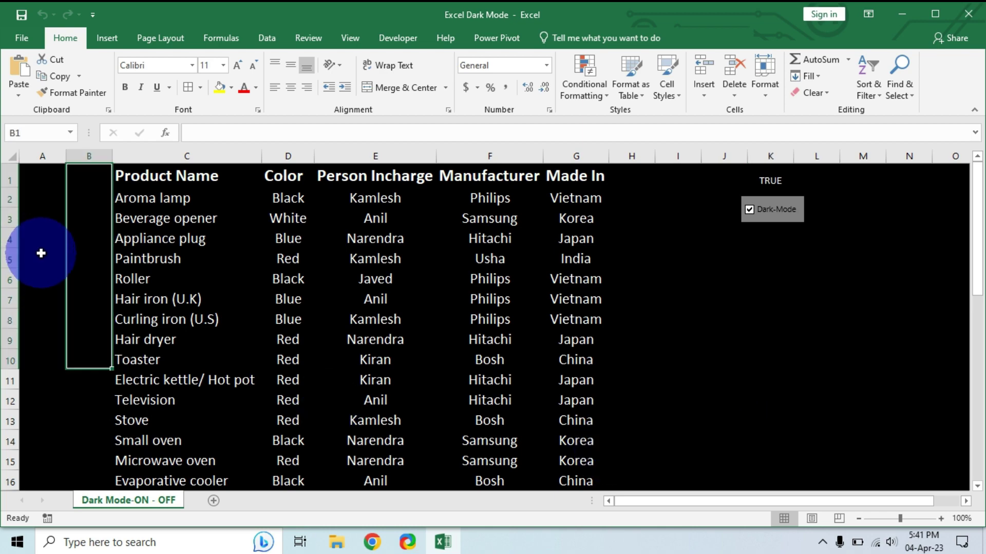
pyautogui.click(84, 255)
pyautogui.moveTo(88, 191); pyautogui.dragTo(93, 303)
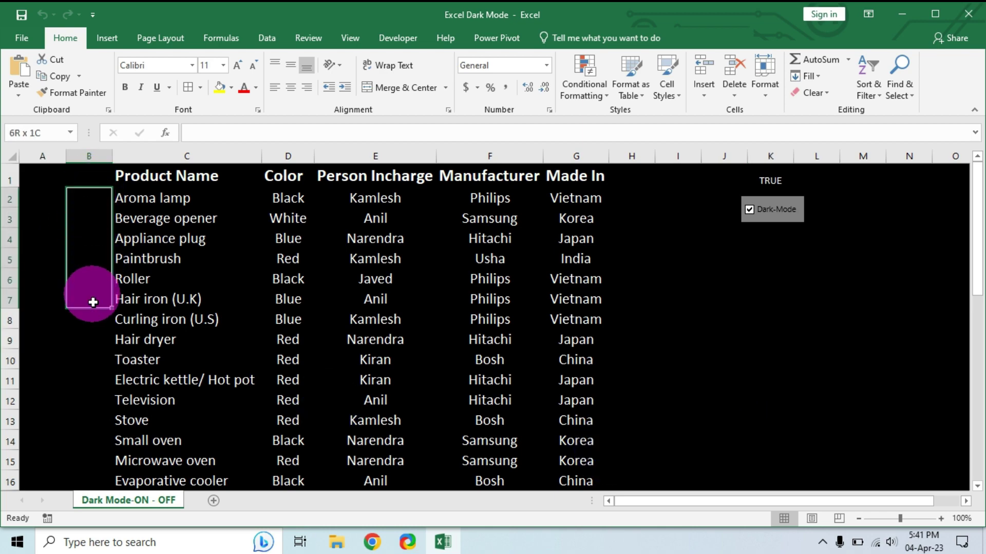
pyautogui.moveTo(52, 222); pyautogui.dragTo(84, 222)
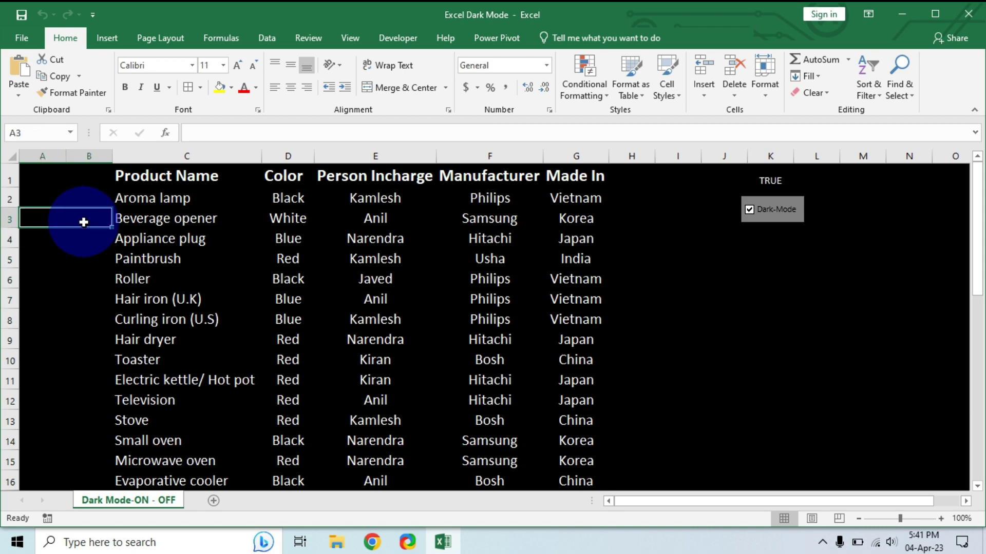
pyautogui.moveTo(46, 174); pyautogui.dragTo(806, 401)
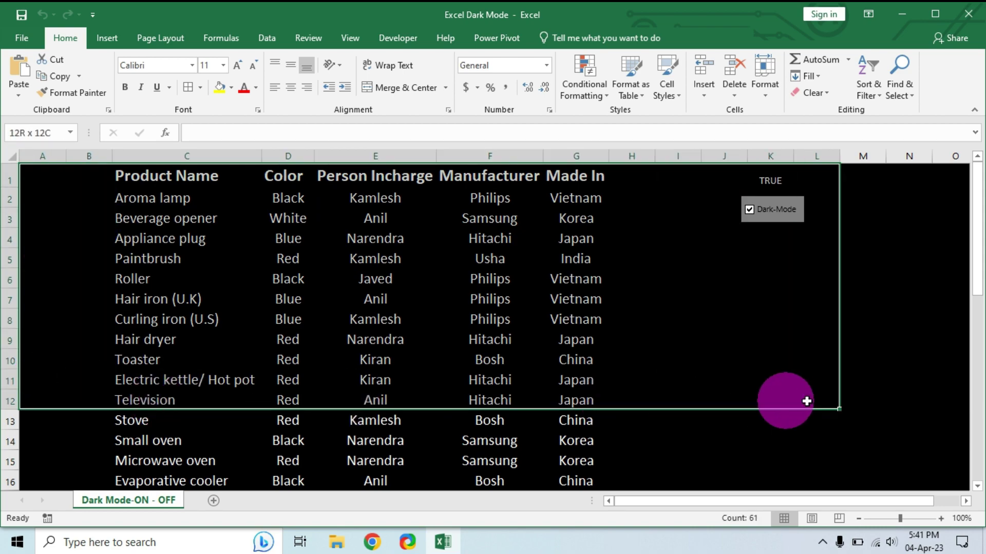
pyautogui.moveTo(807, 401); pyautogui.dragTo(914, 475)
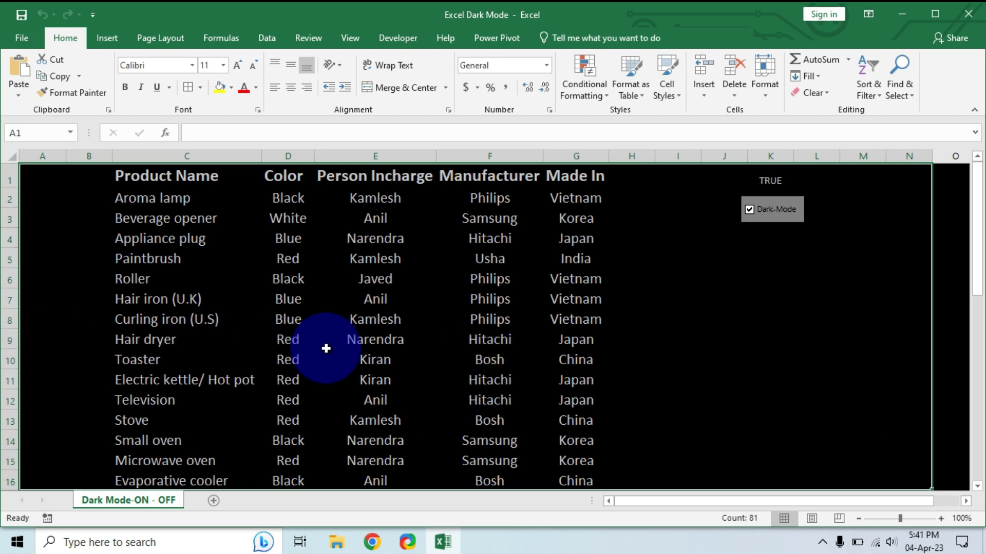
pyautogui.click(748, 210)
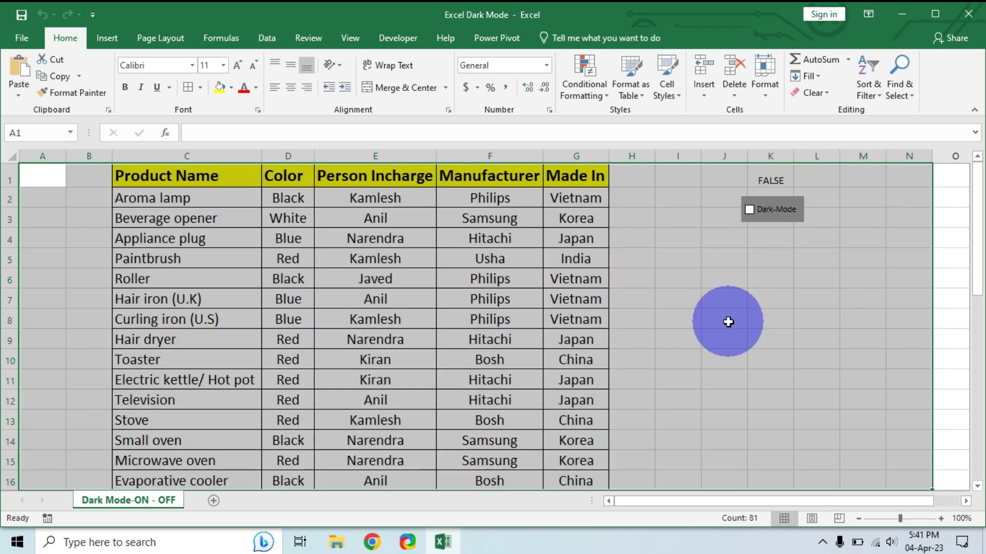
pyautogui.click(765, 339)
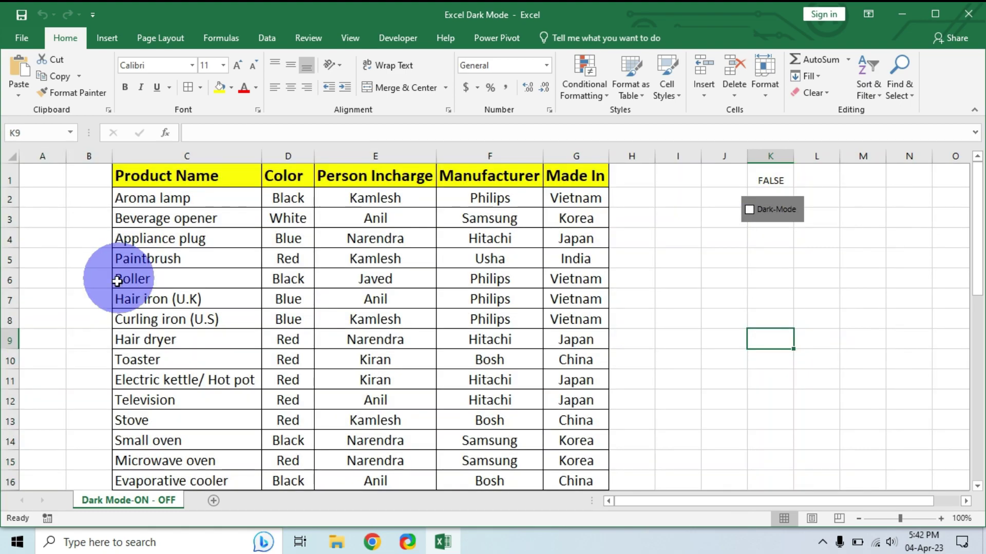
pyautogui.click(11, 154)
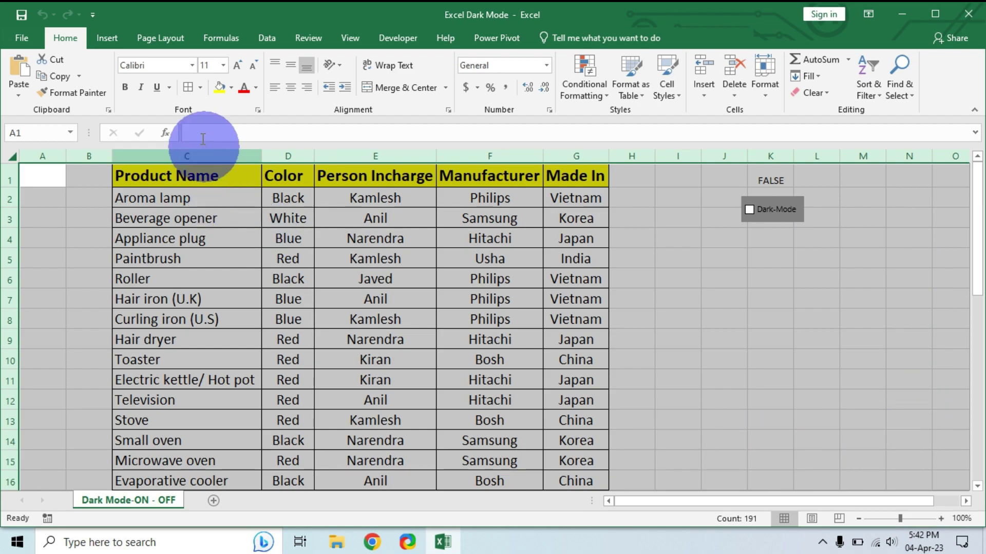
pyautogui.click(200, 88)
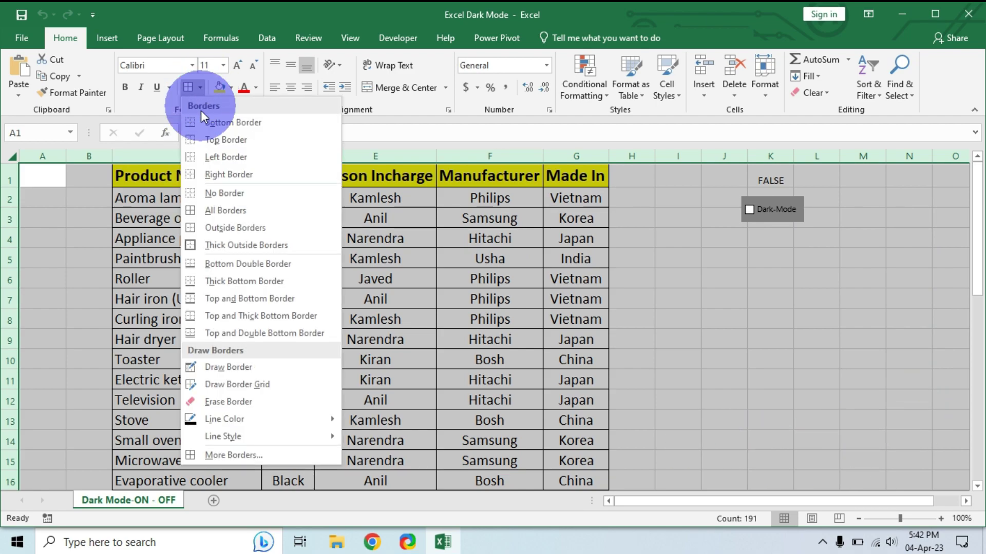
pyautogui.click(239, 214)
pyautogui.scroll(-3, 780, 336)
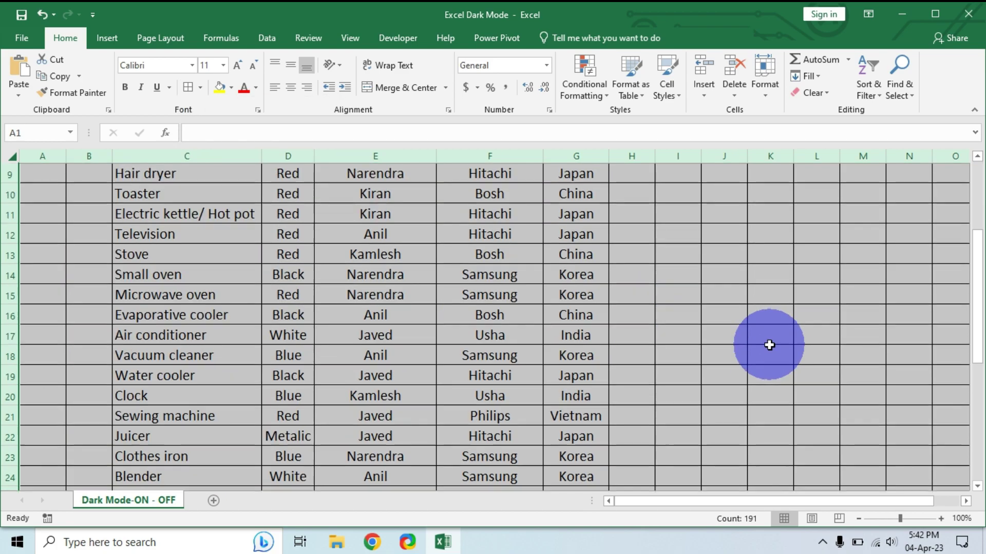
pyautogui.scroll(3, 749, 339)
pyautogui.scroll(-4, 749, 328)
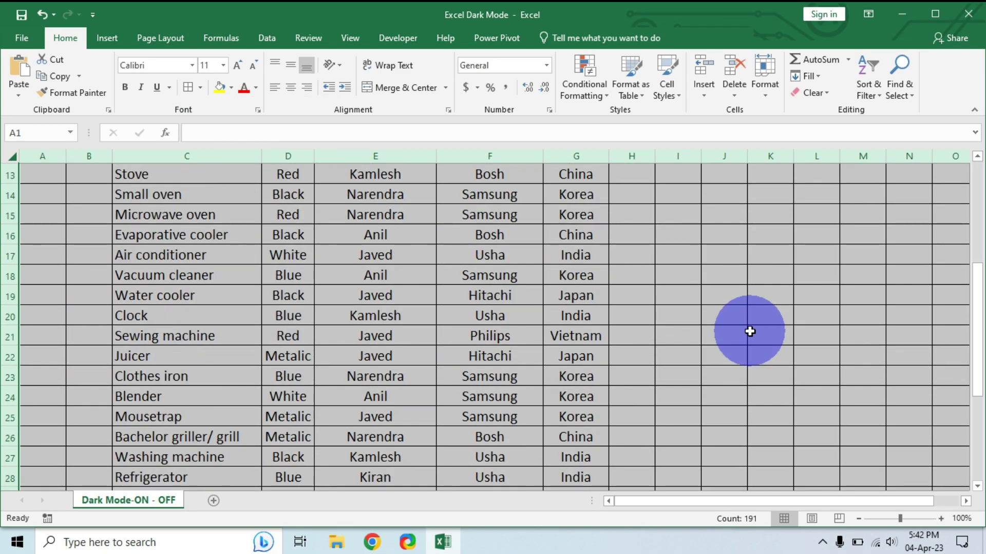
pyautogui.scroll(4, 751, 331)
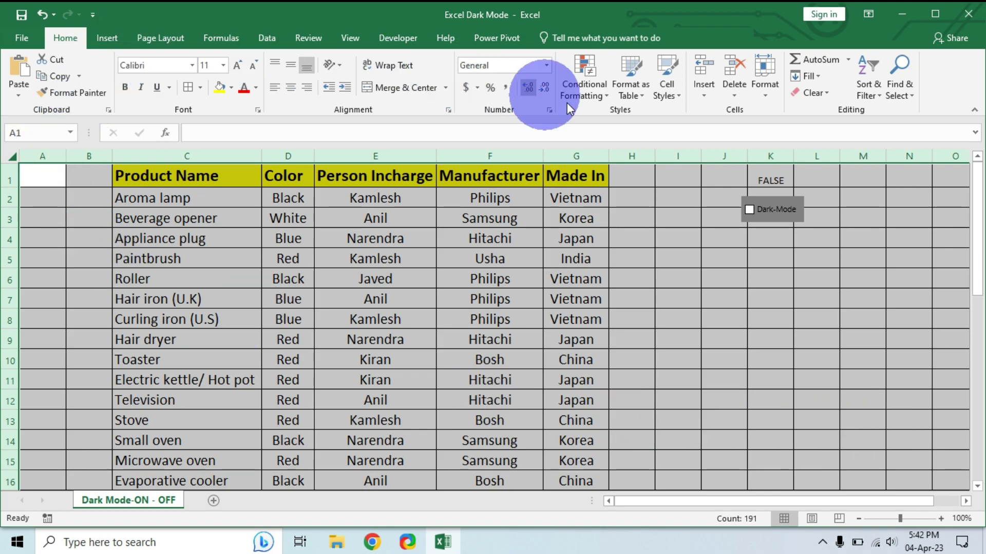
# Edit the =$K$1 rule's format to add a white outline border.
pyautogui.click(602, 98)
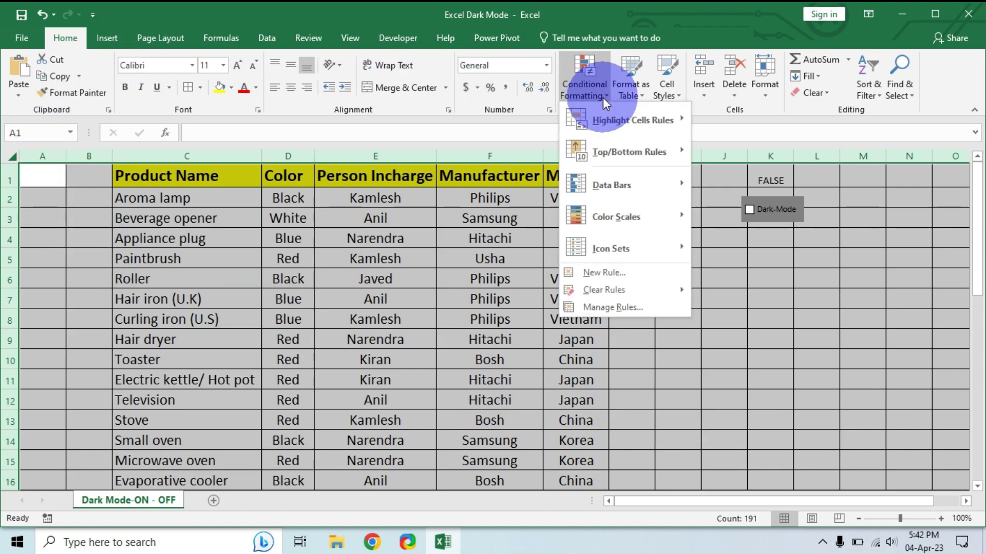
pyautogui.click(610, 304)
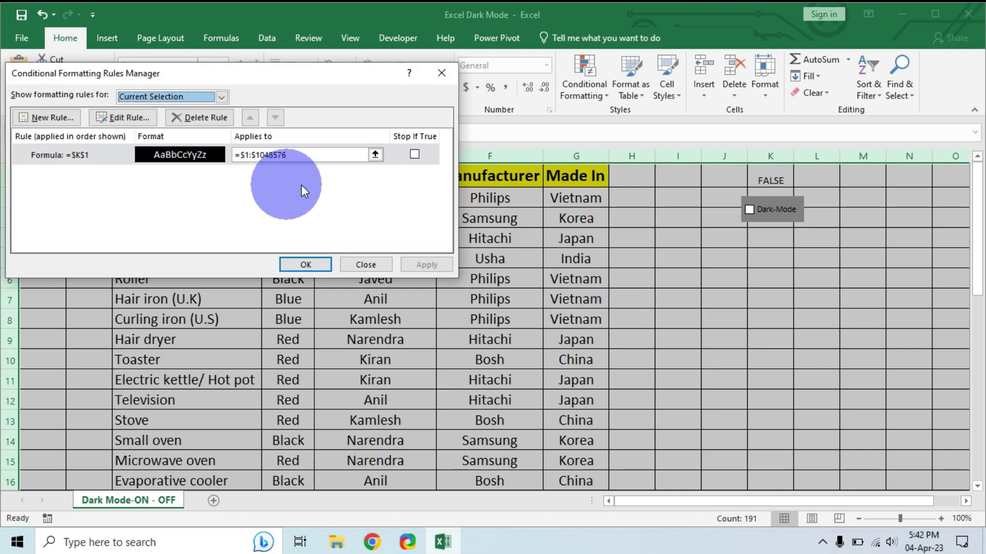
pyautogui.click(137, 119)
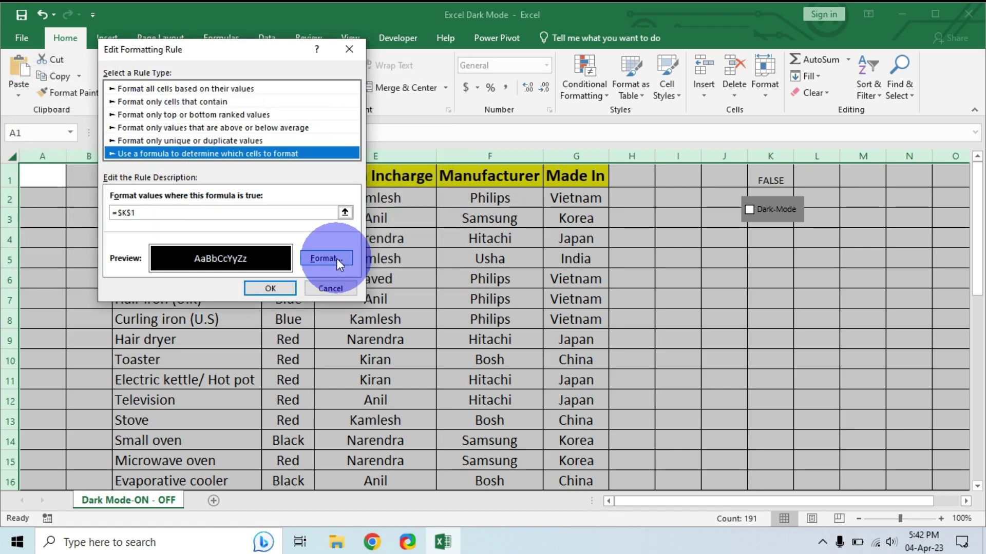
pyautogui.click(336, 257)
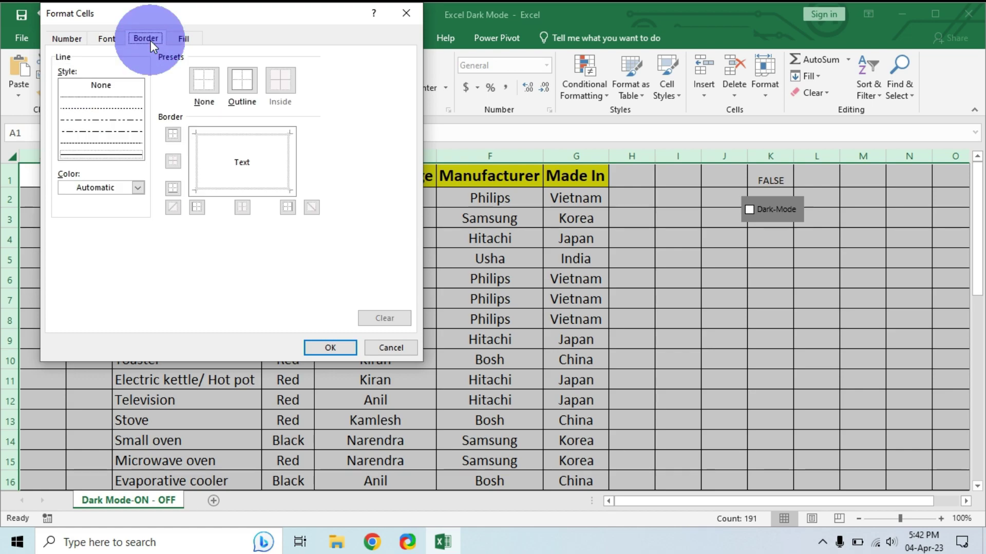
pyautogui.click(138, 188)
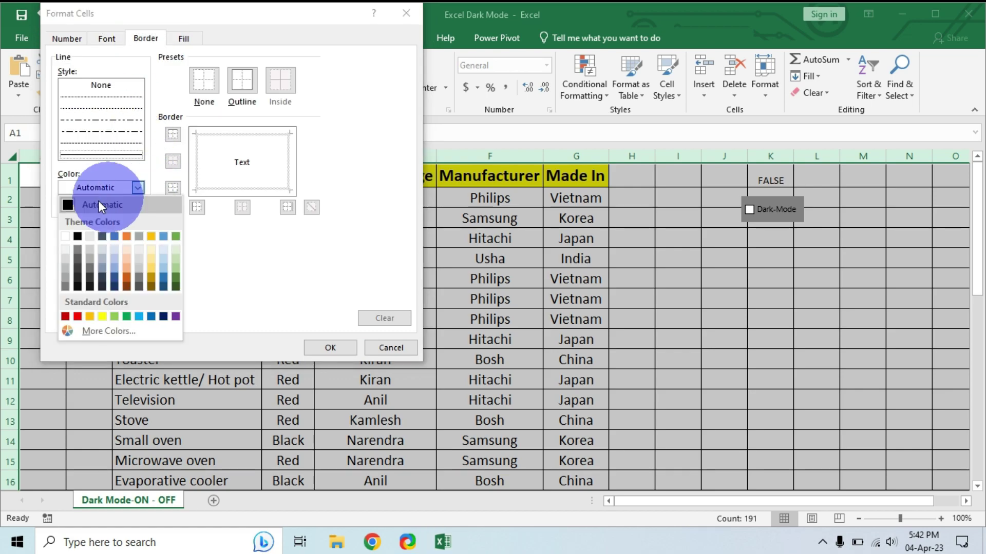
pyautogui.click(65, 237)
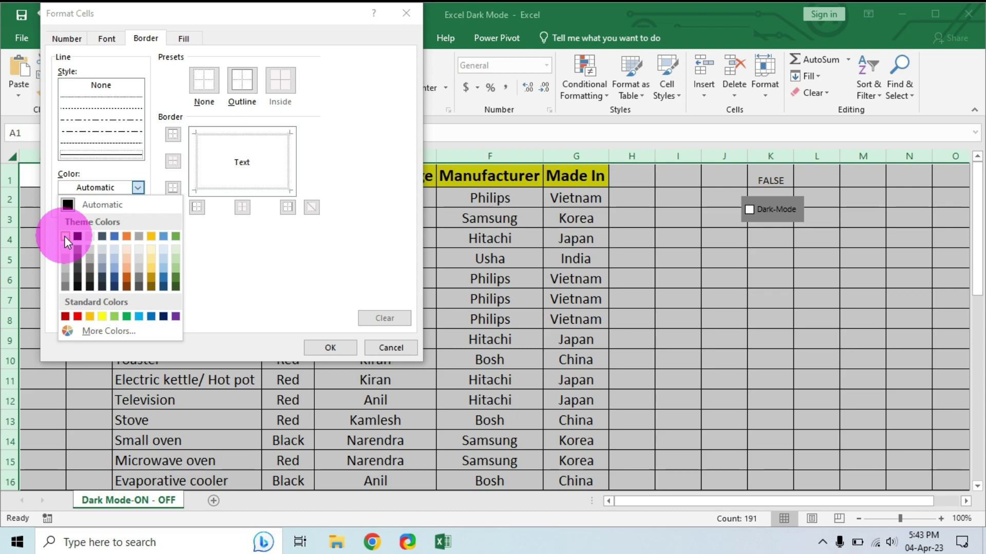
pyautogui.click(242, 90)
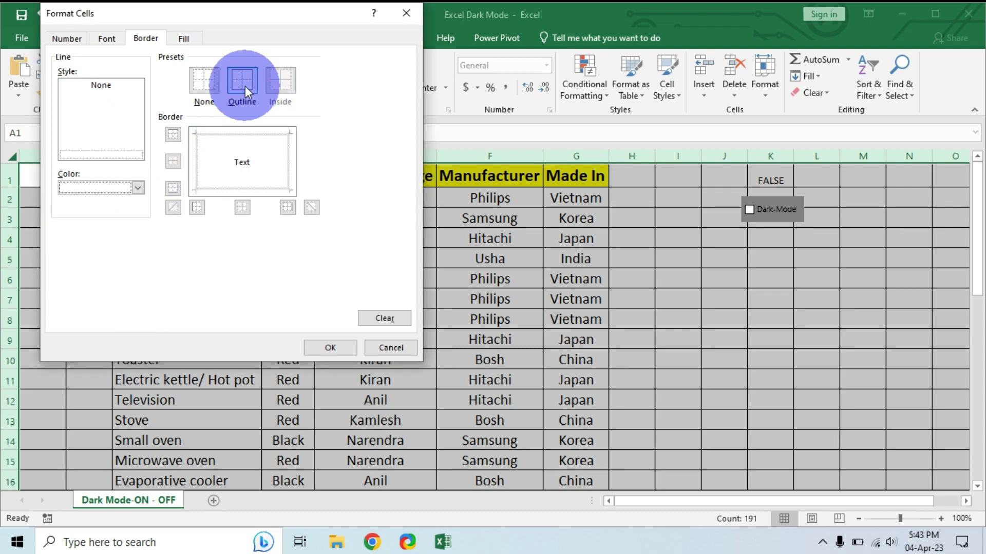
pyautogui.click(330, 348)
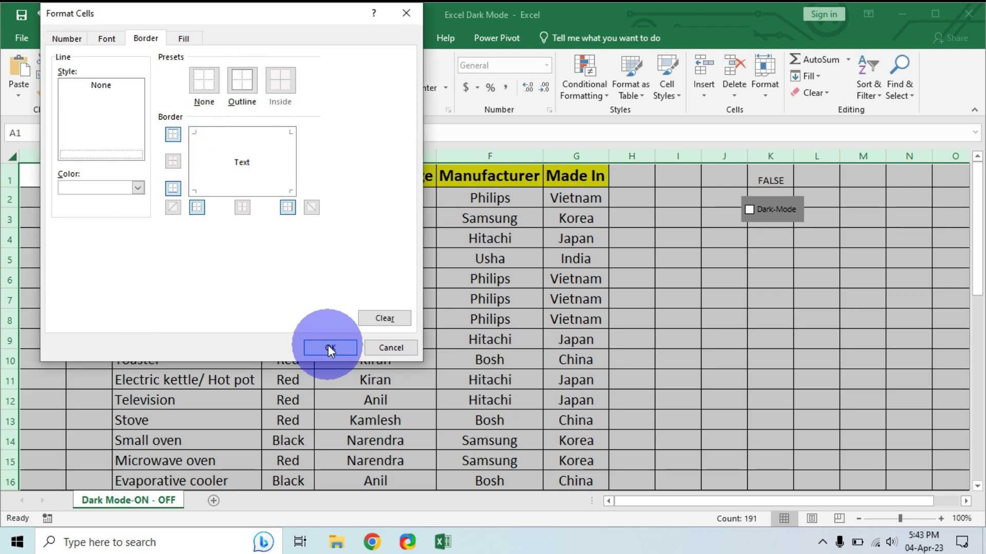
# Confirm the edited rule, apply it, and close the Rules Manager.
pyautogui.click(275, 290)
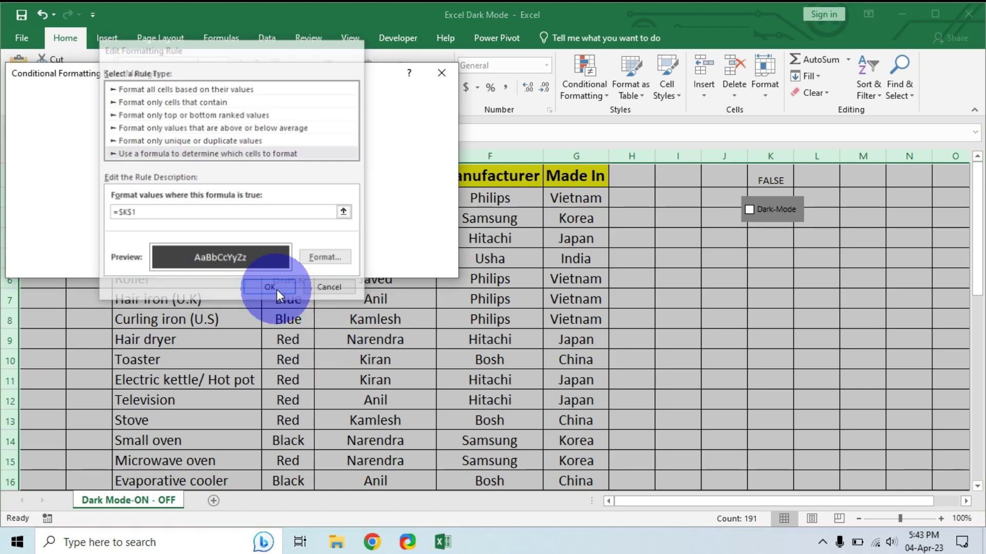
pyautogui.click(423, 265)
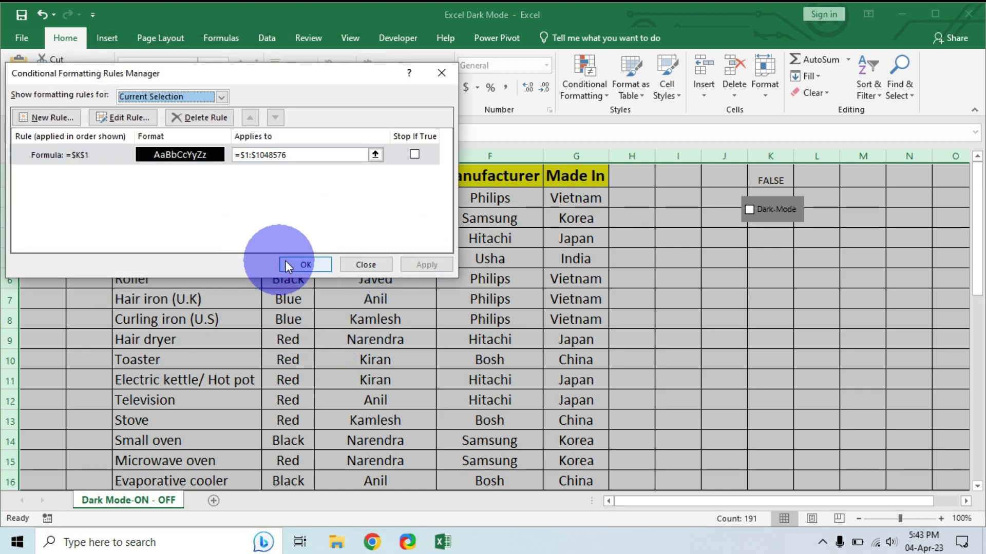
pyautogui.click(306, 265)
pyautogui.click(678, 298)
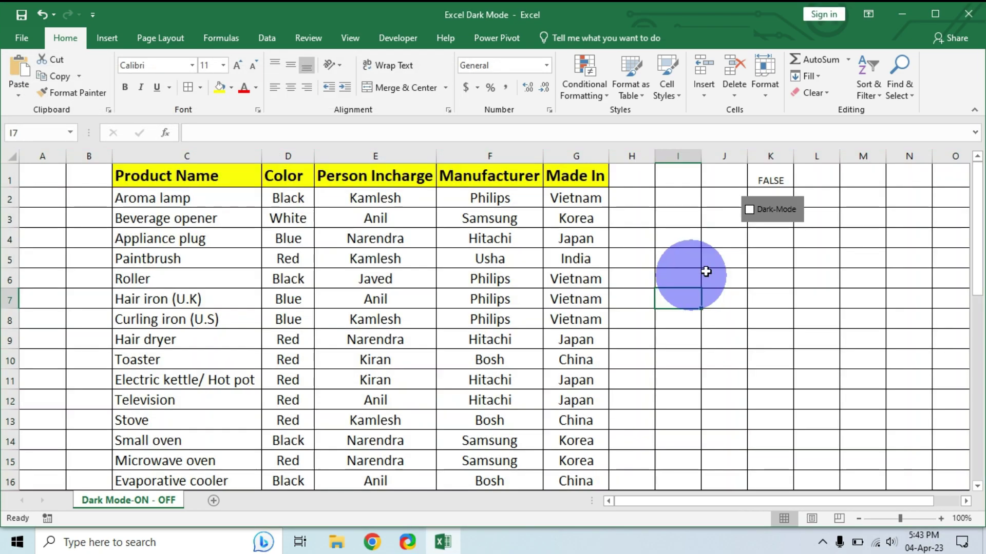
pyautogui.click(749, 212)
pyautogui.scroll(-3, 737, 339)
pyautogui.scroll(3, 738, 332)
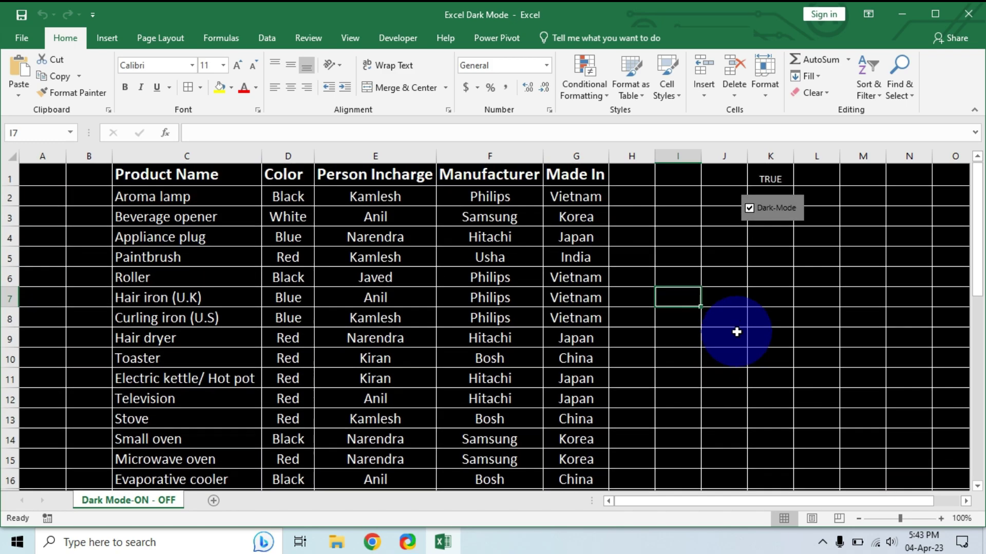
pyautogui.scroll(-1, 734, 326)
pyautogui.scroll(-2, 734, 326)
pyautogui.scroll(3, 732, 321)
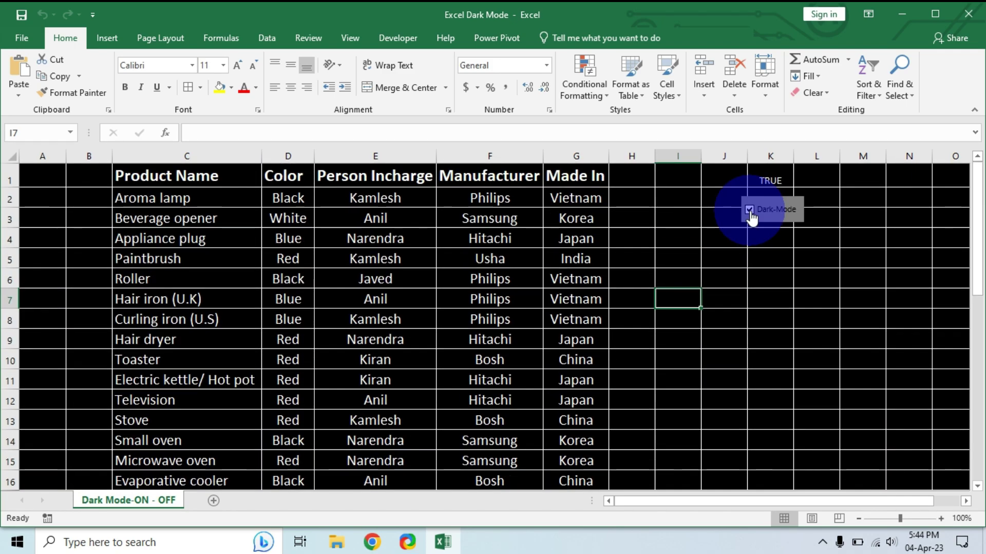
pyautogui.click(749, 211)
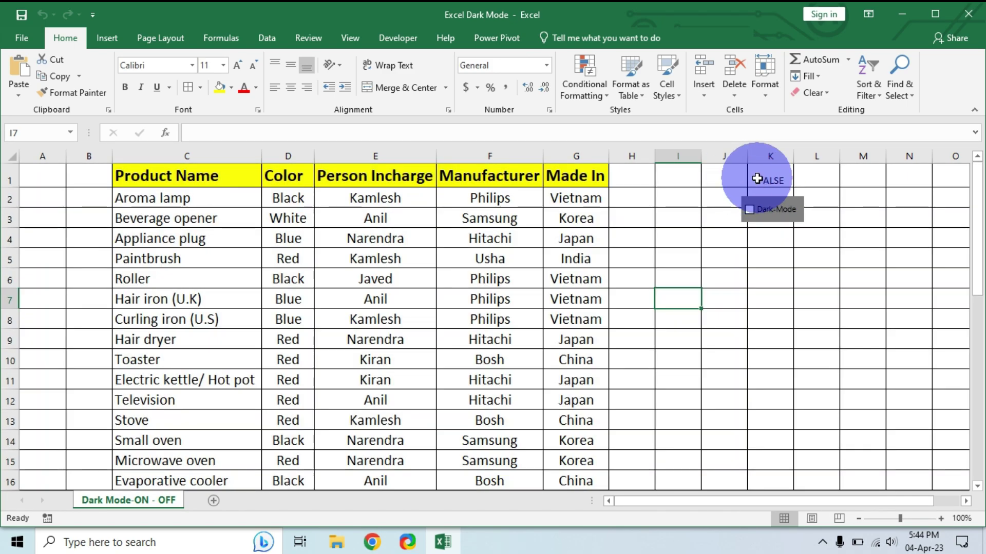
pyautogui.click(770, 182)
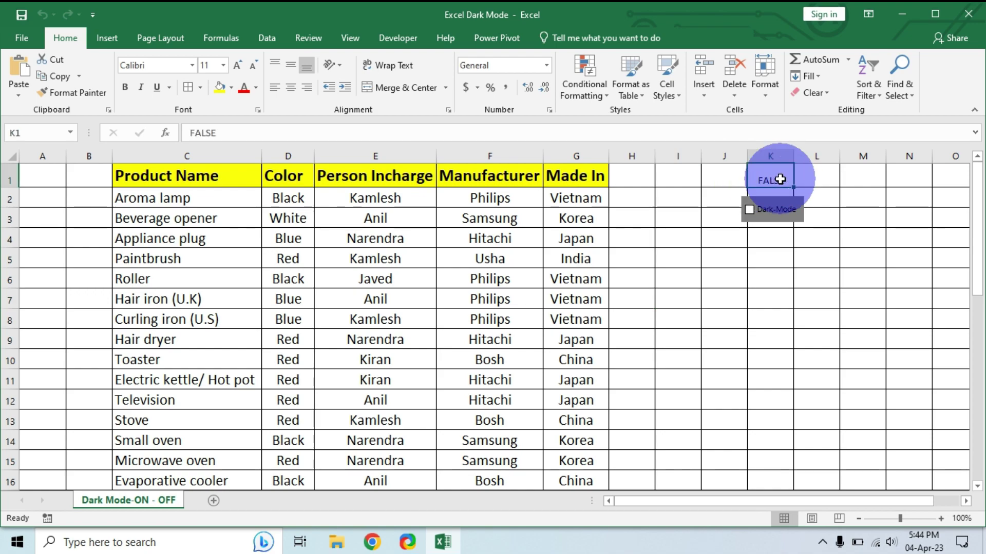
# Move the Dark-Mode checkbox onto cell K1 so it covers the FALSE/TRUE value.
pyautogui.rightClick(775, 221)
pyautogui.click(770, 206)
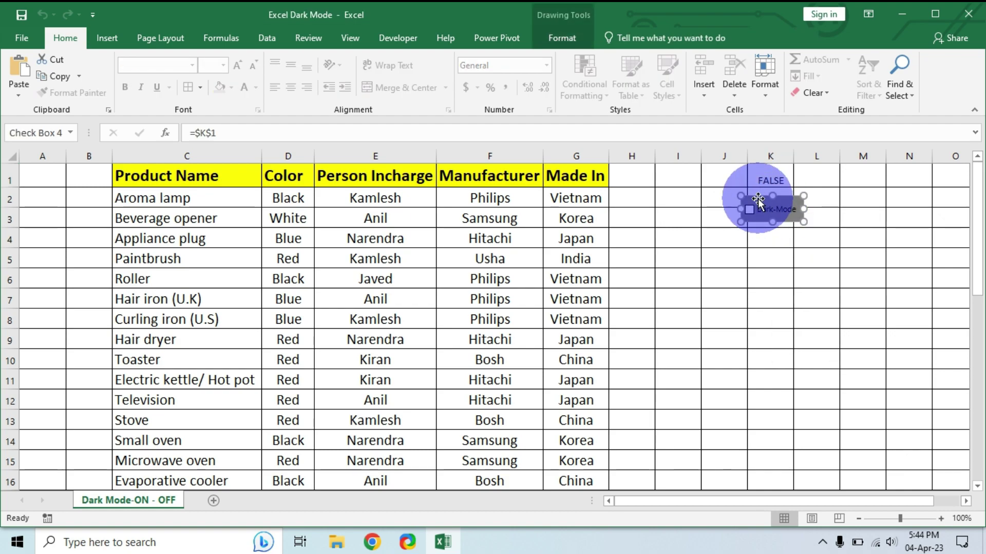
pyautogui.moveTo(770, 205); pyautogui.dragTo(759, 170)
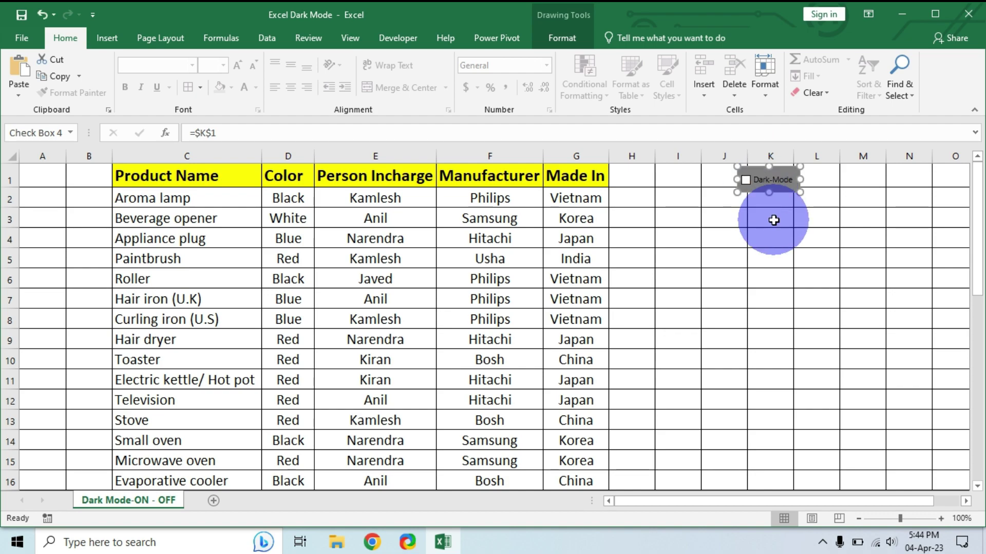
pyautogui.press('Escape')
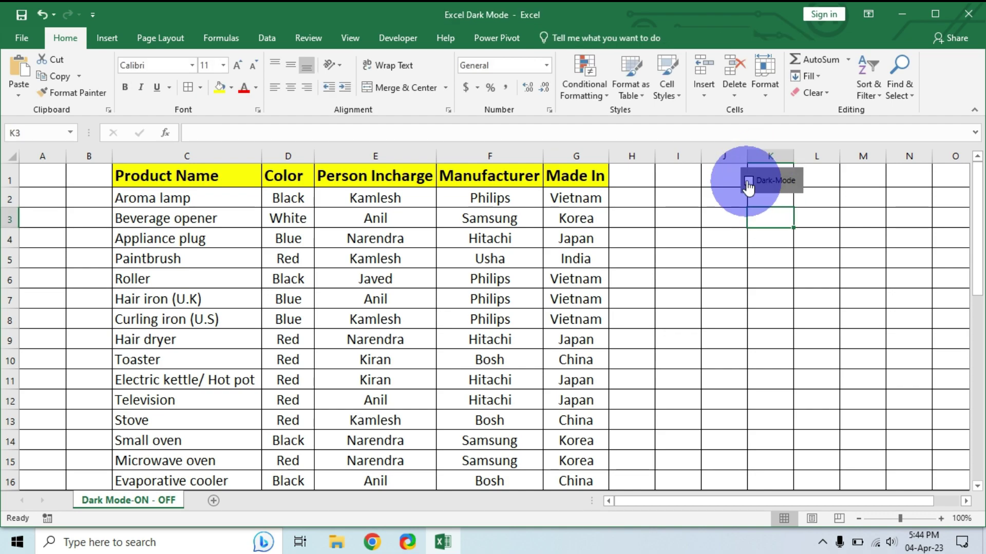
# Toggle the Dark-Mode checkbox on, off, and on again to test the black fill.
pyautogui.click(750, 184)
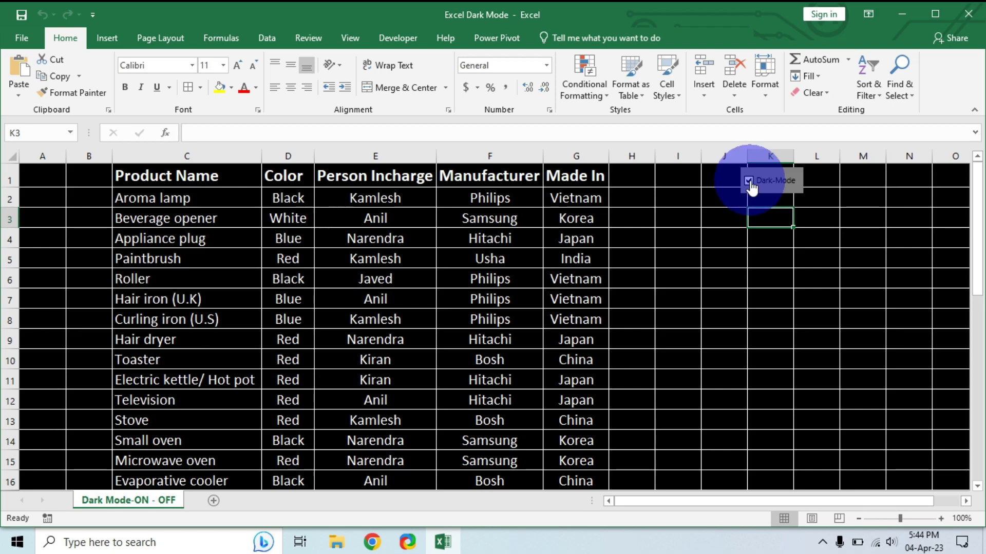
pyautogui.click(749, 183)
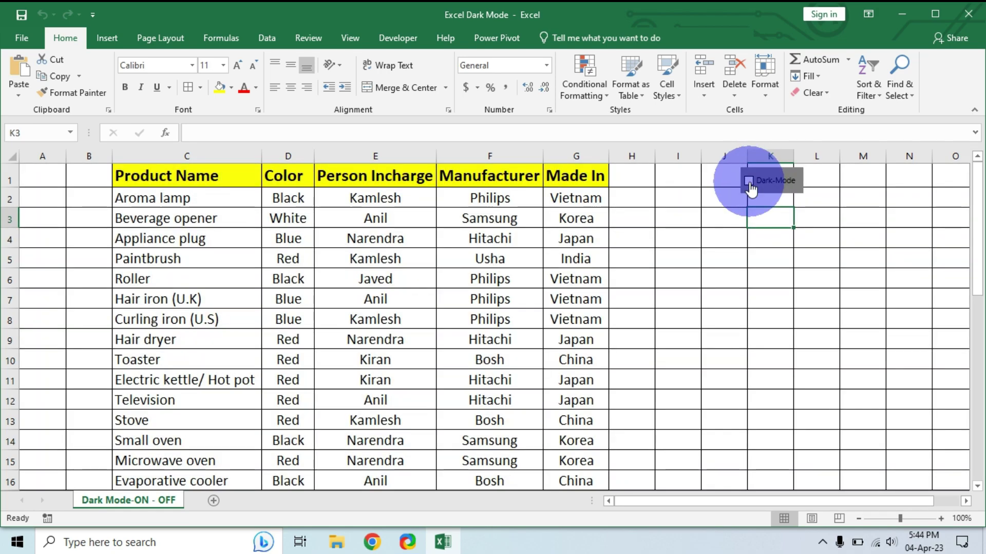
pyautogui.click(749, 183)
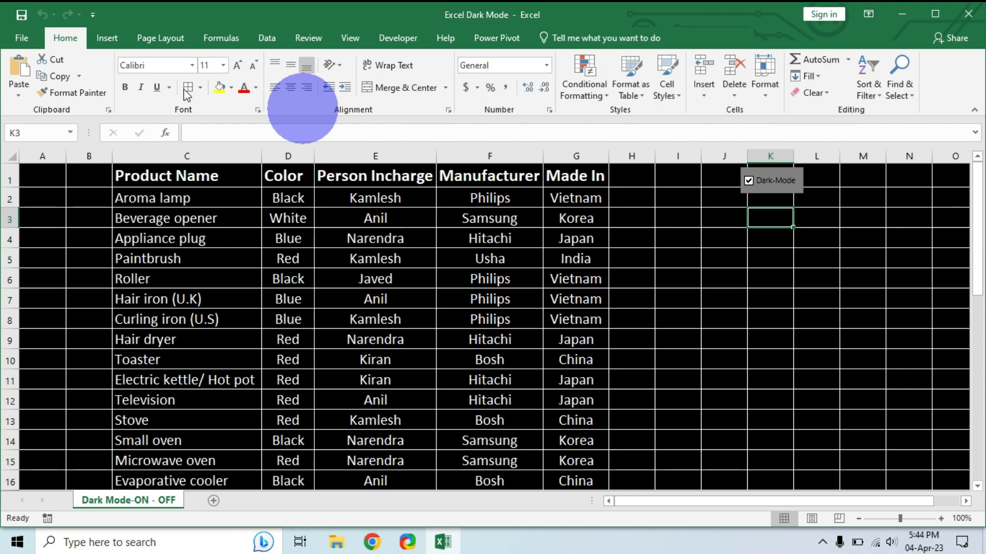
# Choose Black as the Office Theme in Excel Options' General settings and apply it.
pyautogui.click(20, 38)
pyautogui.click(42, 440)
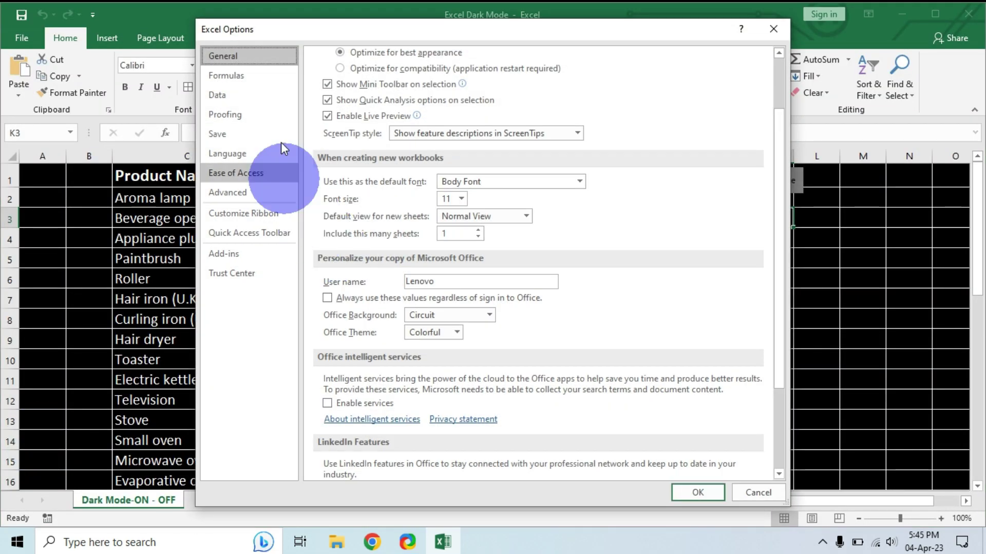
pyautogui.click(267, 60)
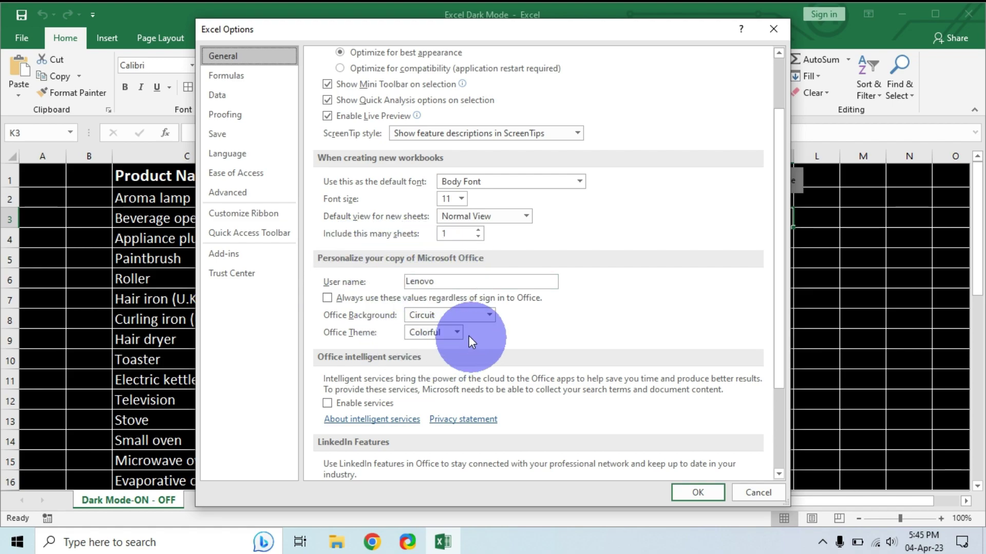
pyautogui.click(456, 334)
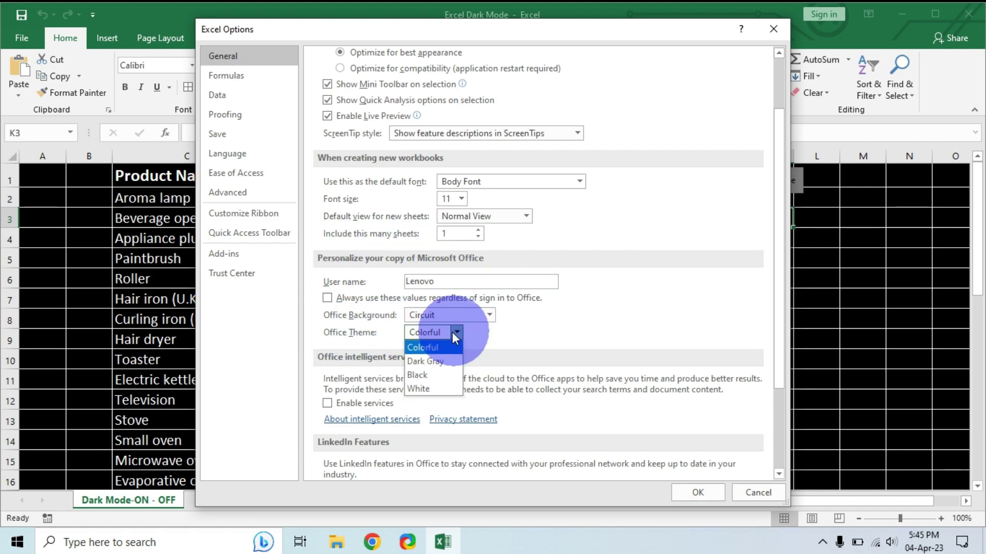
pyautogui.click(415, 374)
pyautogui.click(699, 493)
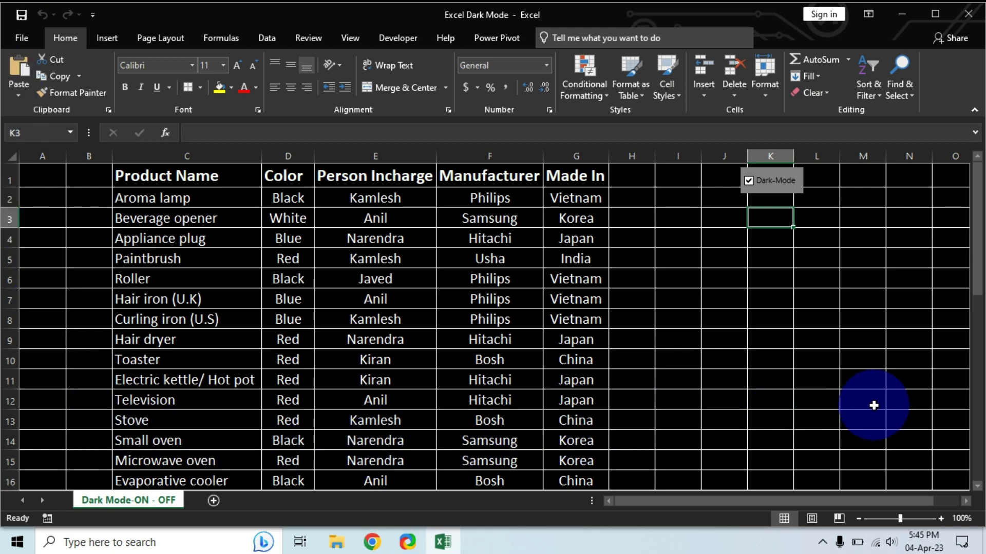
pyautogui.click(749, 181)
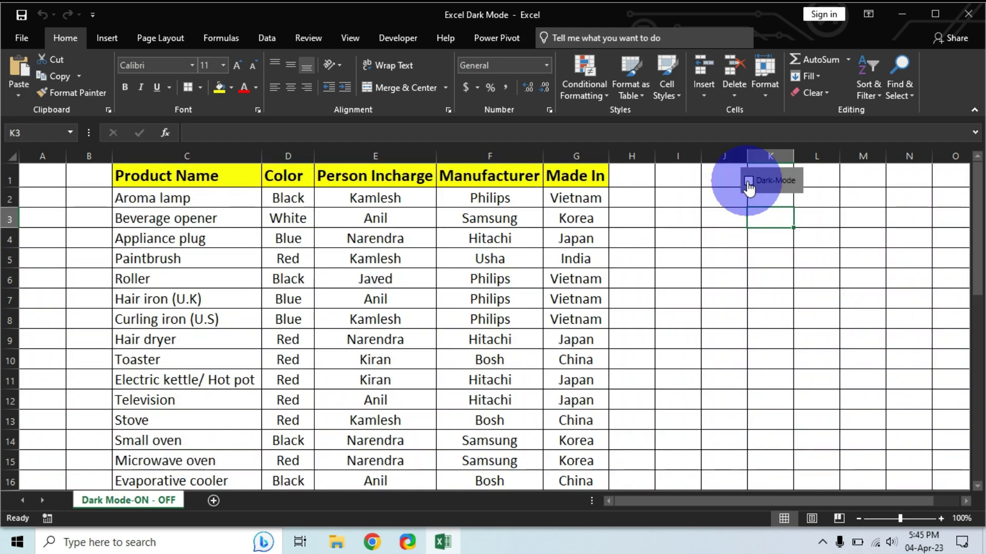
pyautogui.click(748, 183)
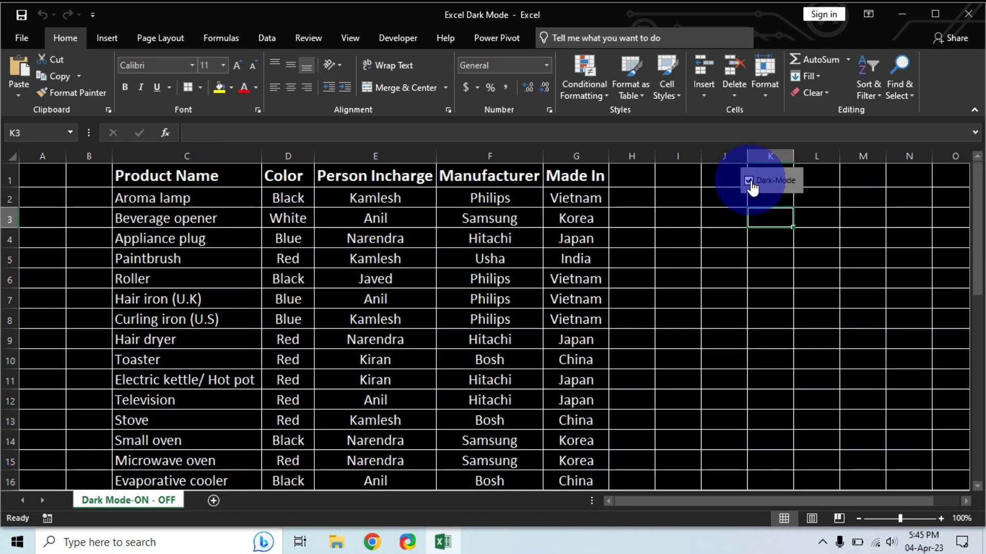